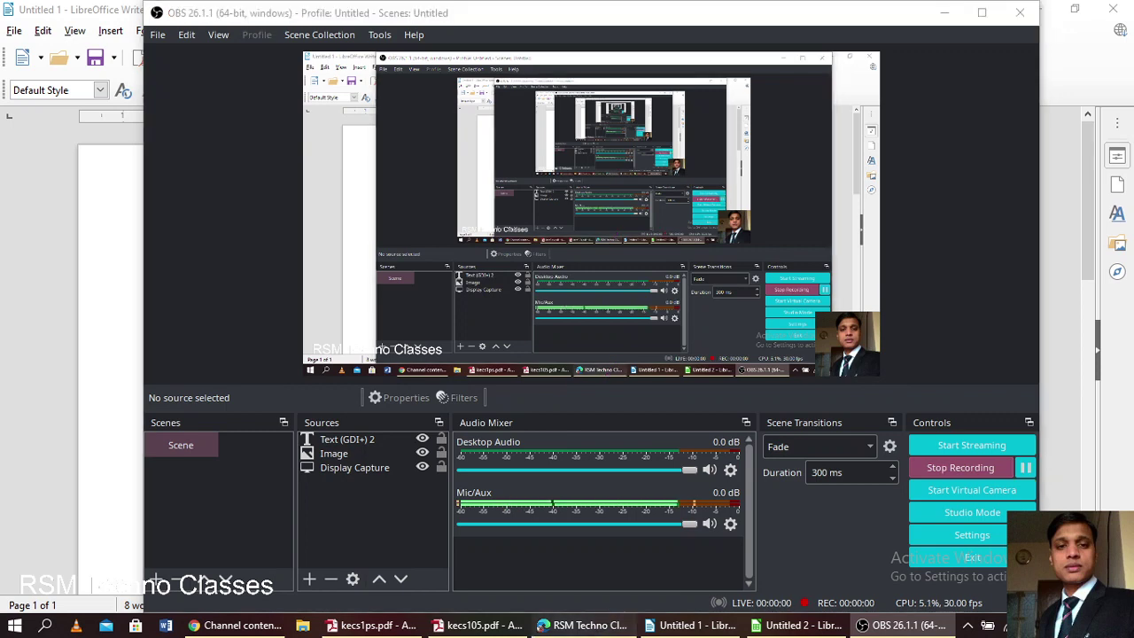
Switch to the browser and look through the uploaded videos on the RSM Techno Classes YouTube channel.
click(608, 616)
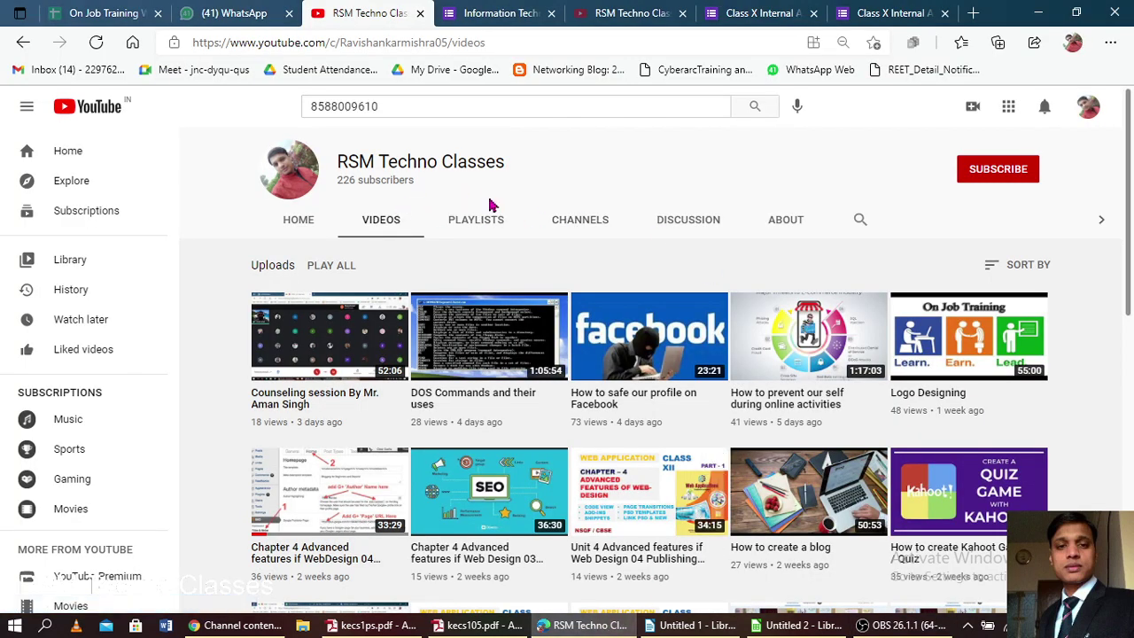
mouse_move(786, 540)
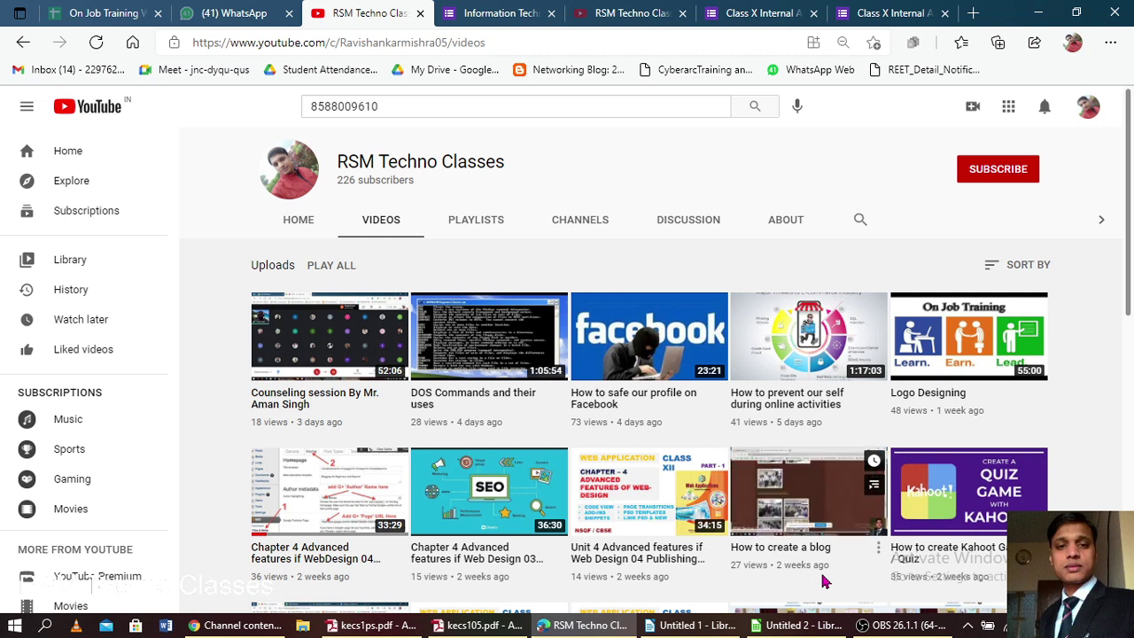
scroll(813, 434, down, 1)
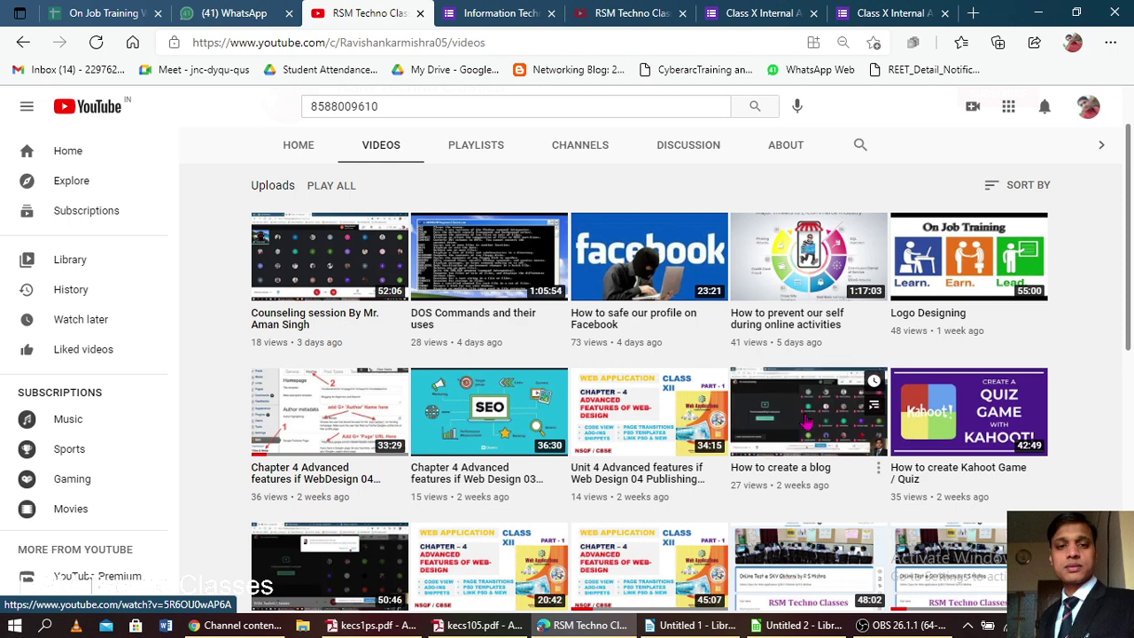
Switch to LibreOffice Writer, write "My name is" followed by the first name, and set the whole sentence to 36 pt.
click(736, 625)
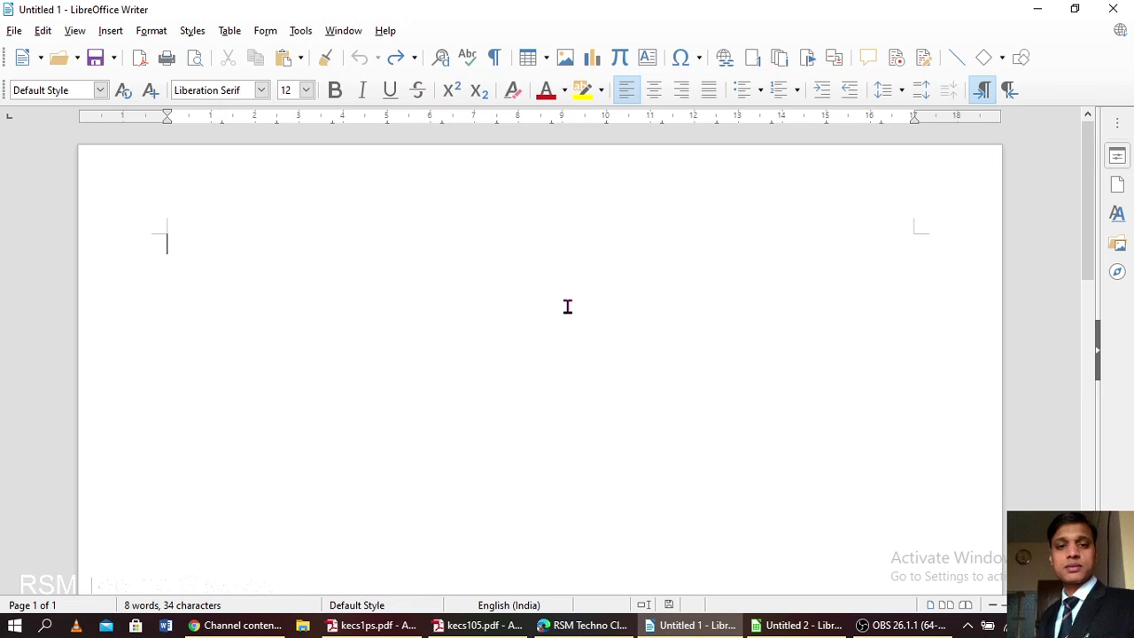
text(My name is Ravi)
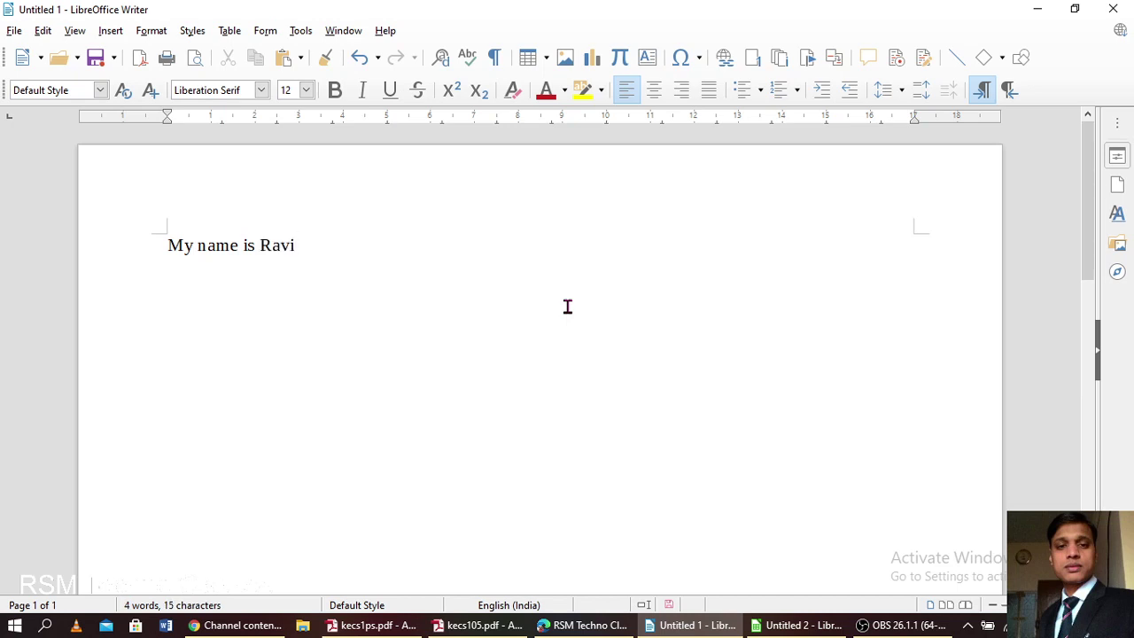
key(ctrl+a)
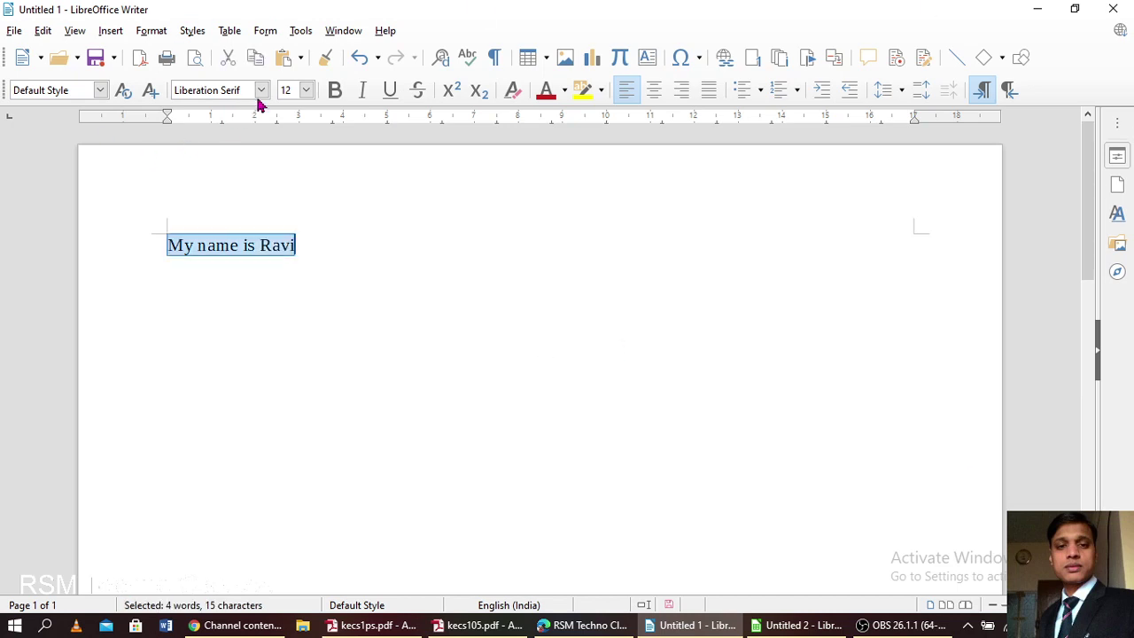
click(306, 90)
drag(309, 152, 305, 208)
click(292, 222)
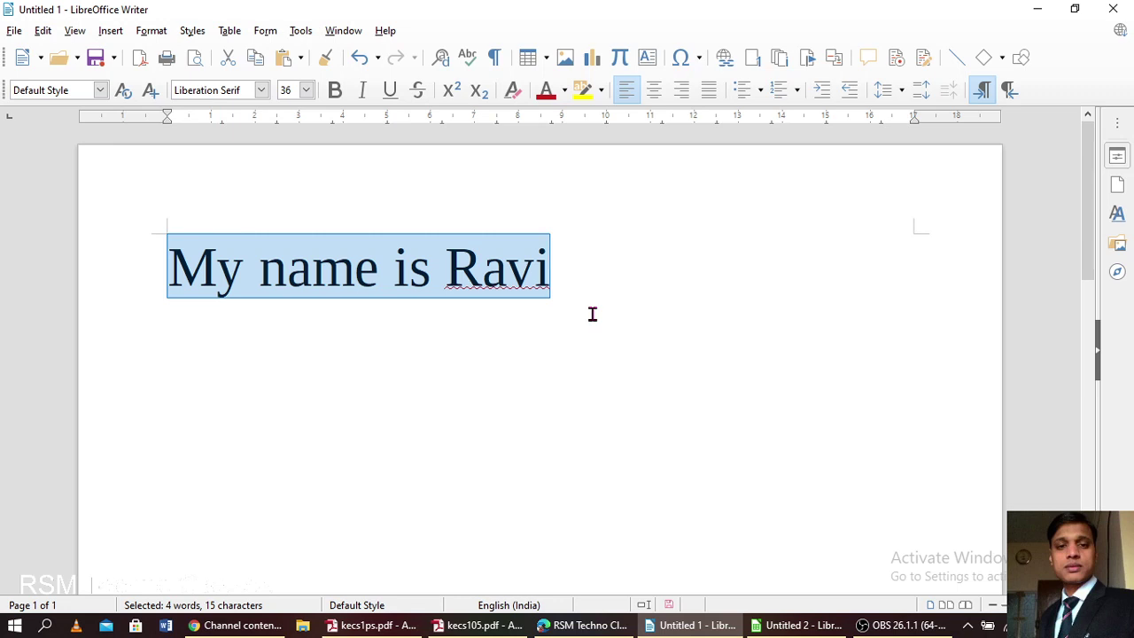
Increase the selected sentence's font size in single-point increments to 46 pt.
key(ctrl+bracketright)
key(ctrl+bracketright)
key(ctrl+bracketright)
key(ctrl+bracketright)
key(ctrl+bracketright)
key(ctrl+bracketright)
key(ctrl+bracketright)
key(ctrl+bracketright)
key(ctrl+bracketright)
key(ctrl+bracketright)
click(792, 420)
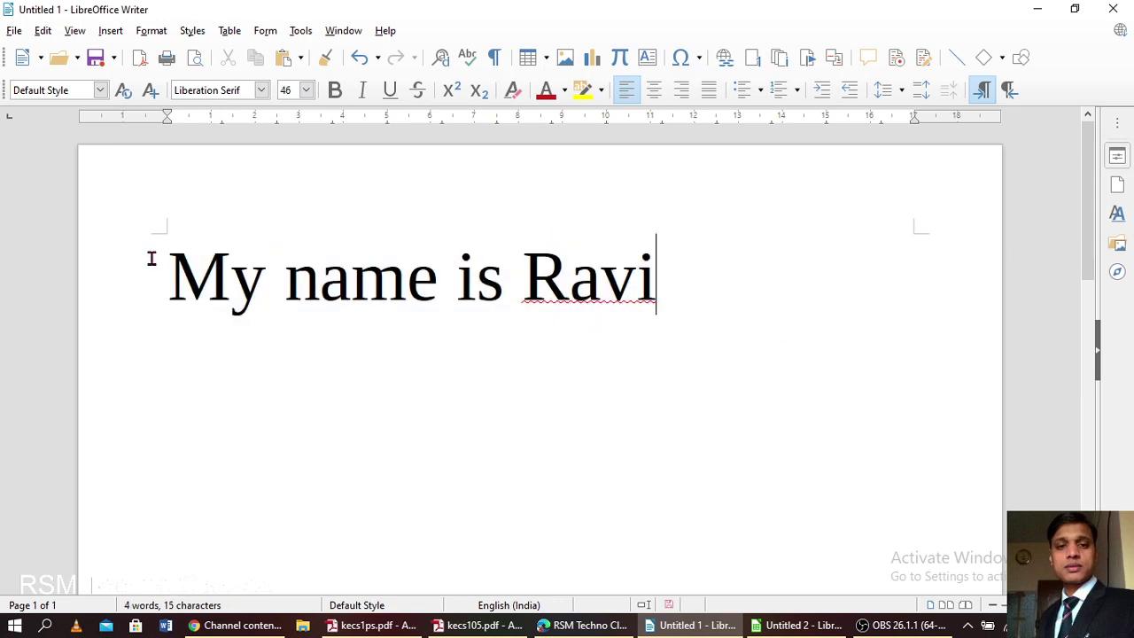
Ignore the spelling error flagged on the first name at the end of the sentence.
click(599, 288)
key(Left)
key(Left)
right_click(599, 291)
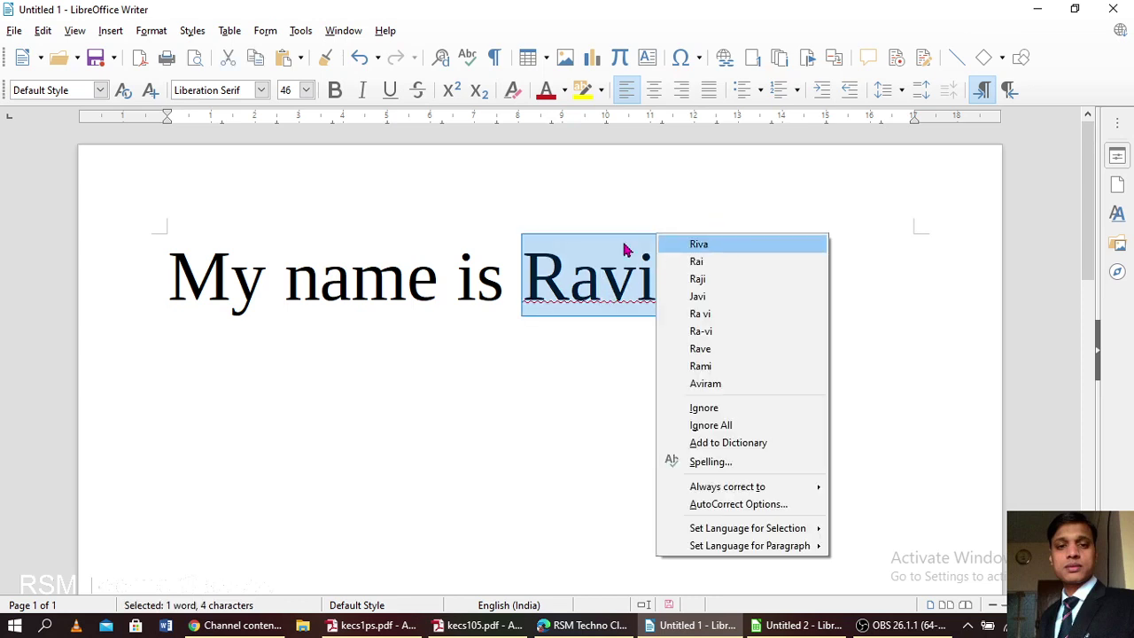
key(Escape)
right_click(599, 293)
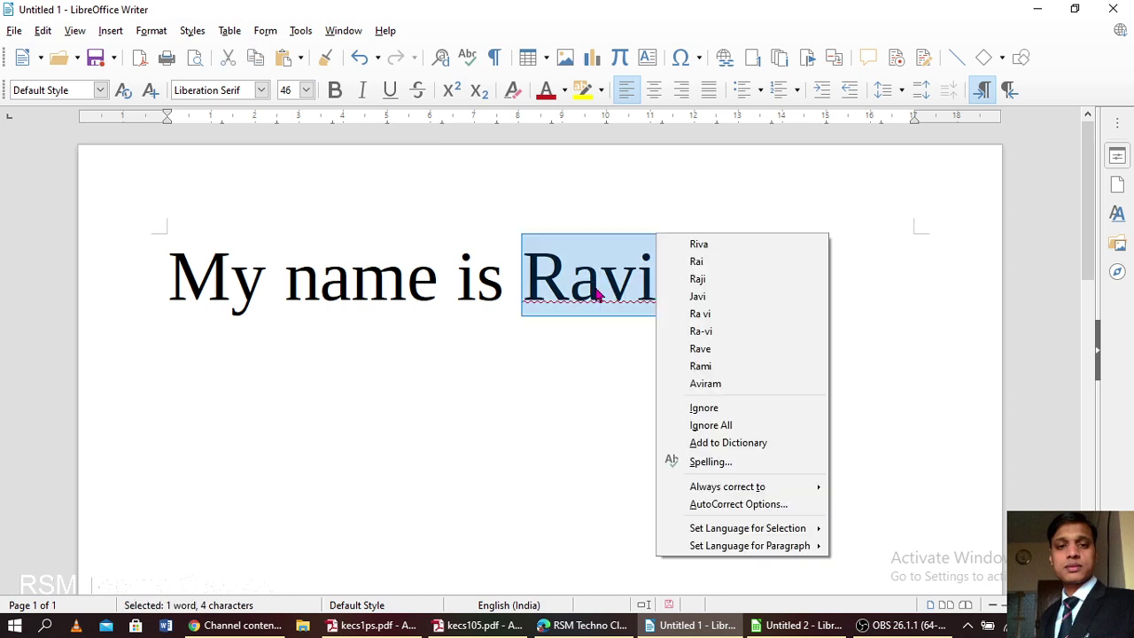
click(705, 408)
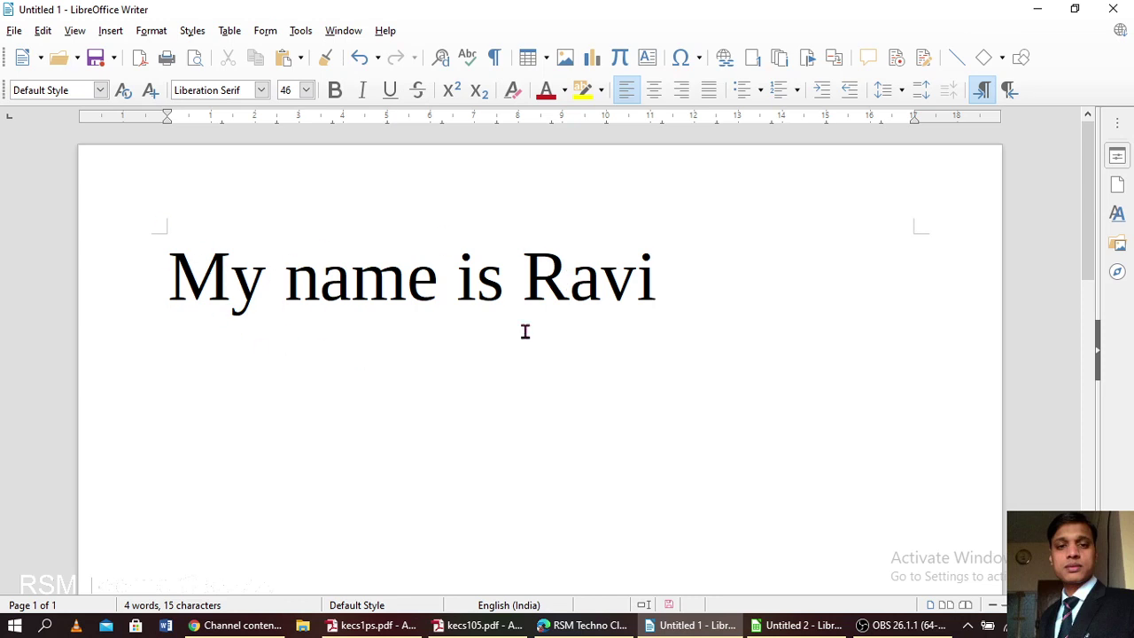
Select the first name in the sentence and start inserting a hyperlink for it.
click(525, 264)
drag(524, 264, 645, 278)
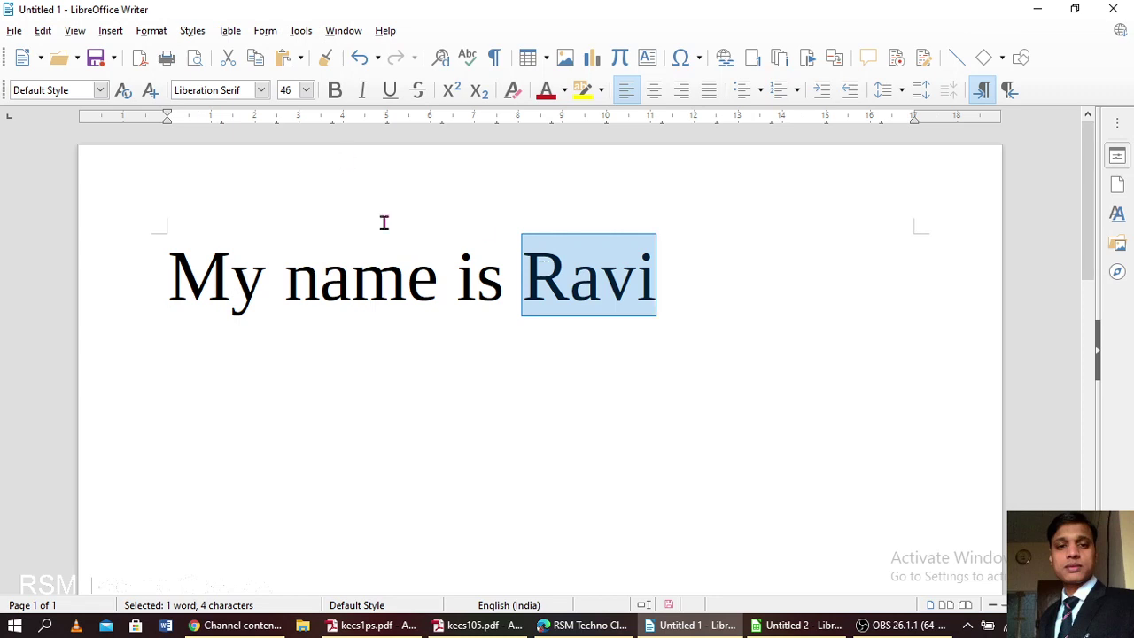
click(108, 34)
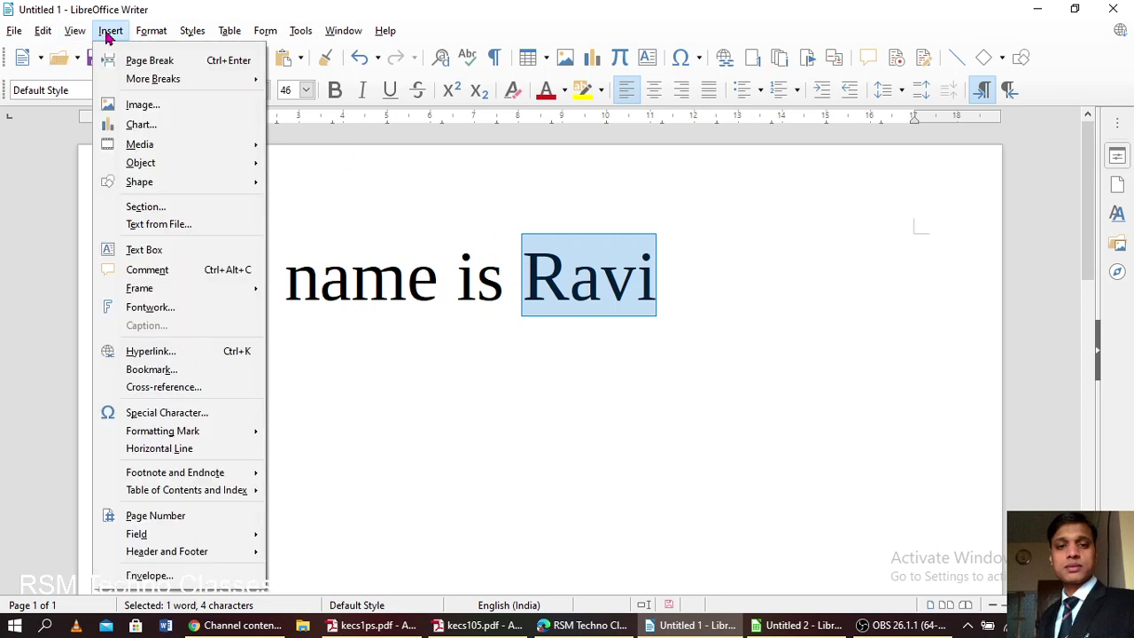
click(150, 351)
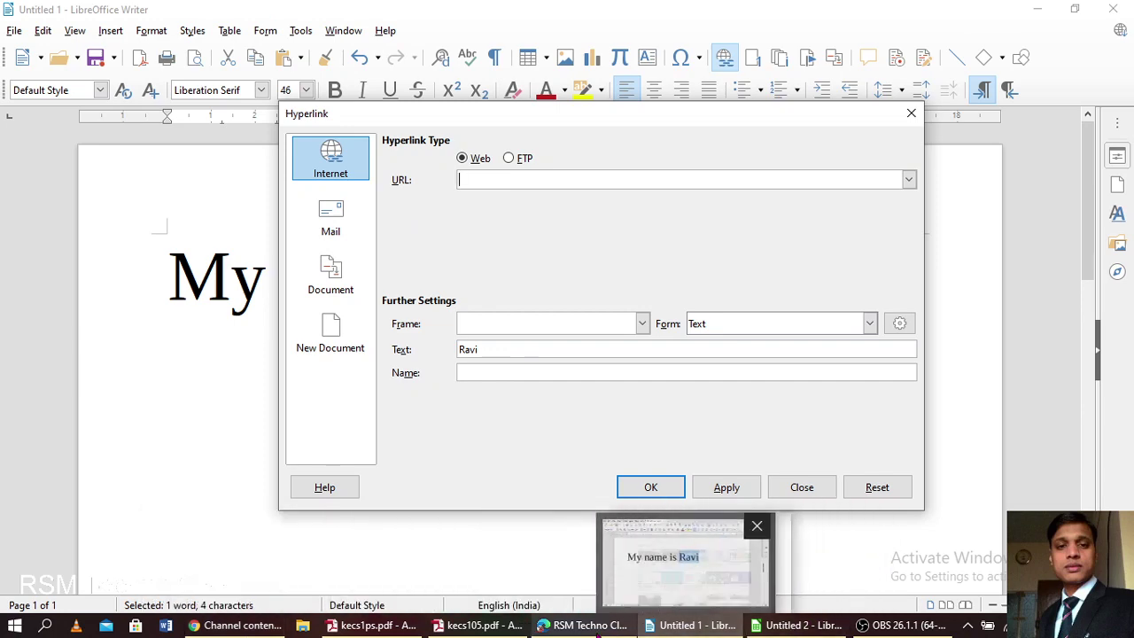
Switch to the browser, remove "/videos" from the end of the YouTube channel address, and copy the shortened URL.
click(589, 625)
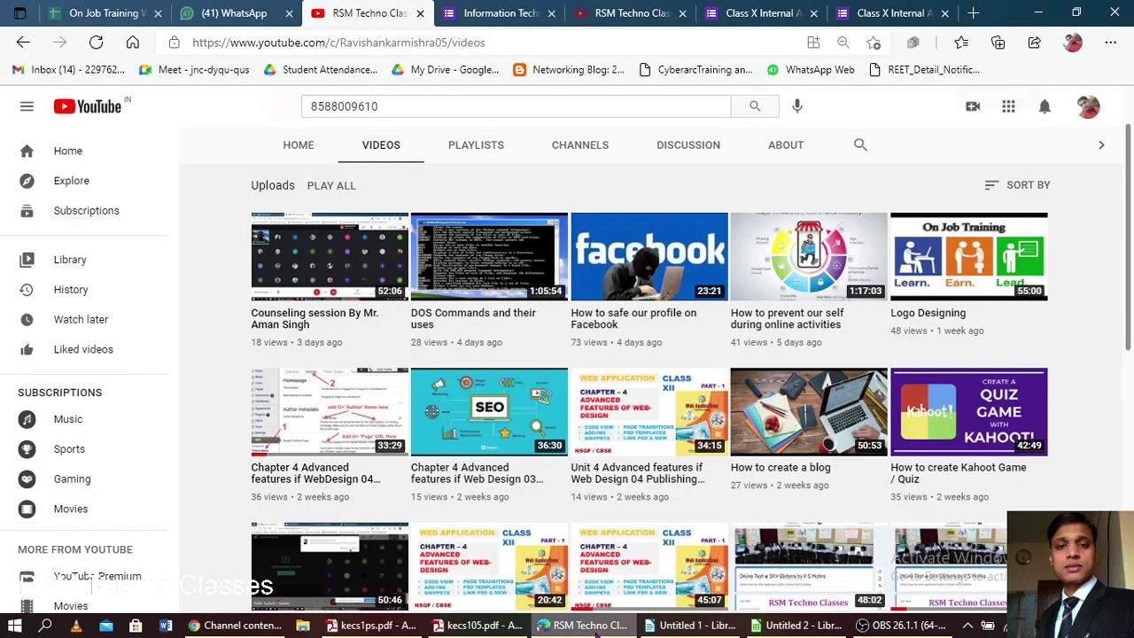
click(498, 42)
click(503, 39)
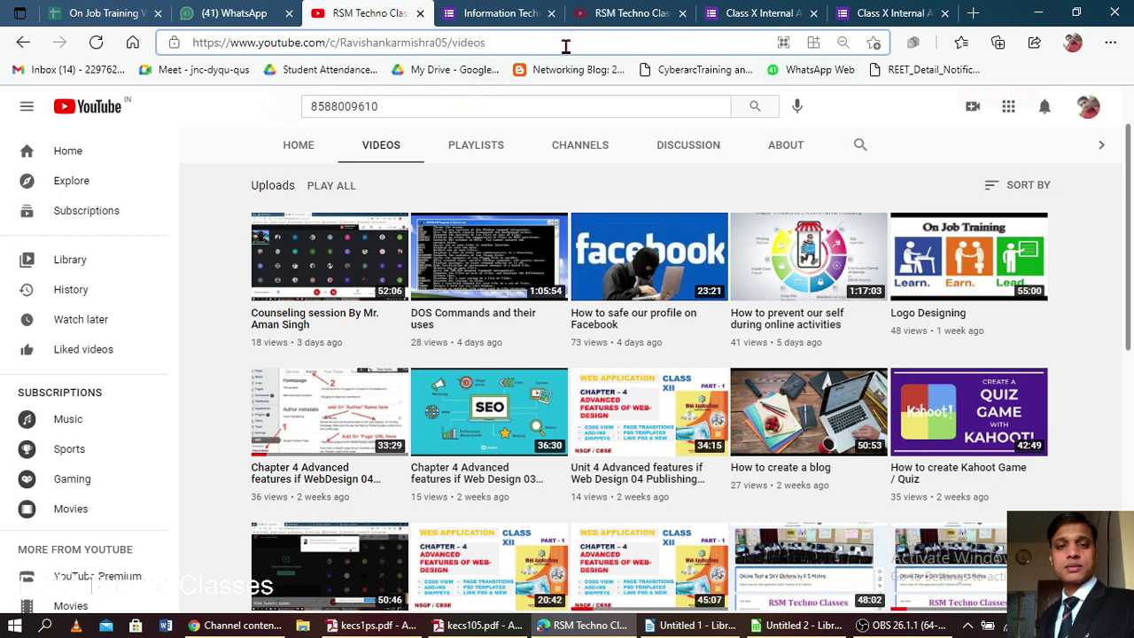
key(BackSpace)
key(BackSpace)
key(BackSpace)
key(BackSpace)
key(BackSpace)
key(BackSpace)
key(BackSpace)
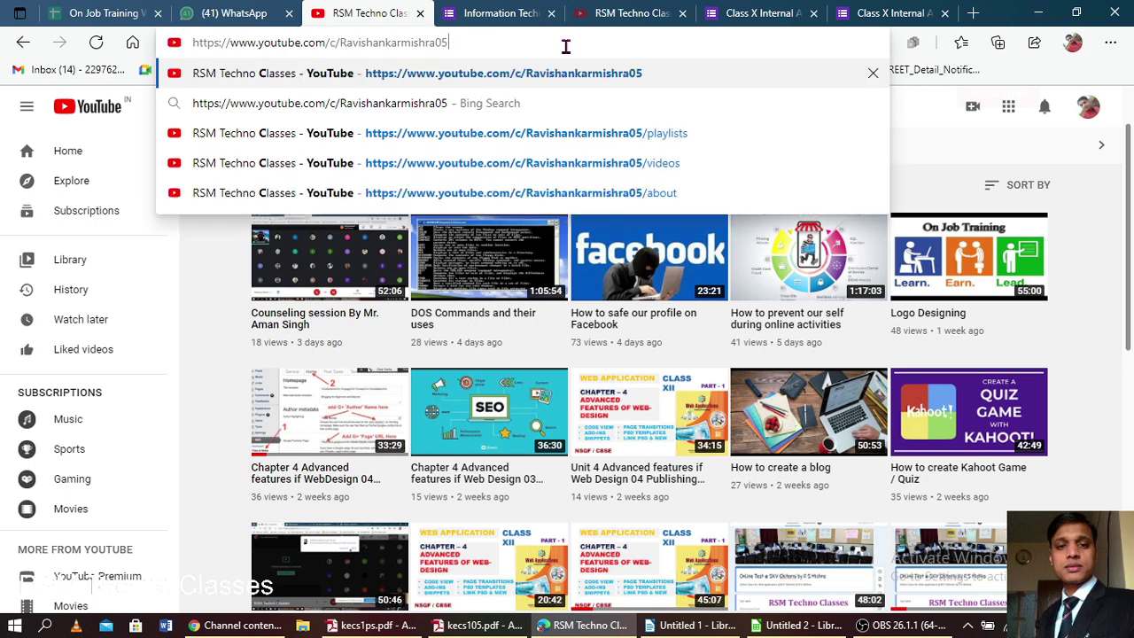
key(ctrl+a)
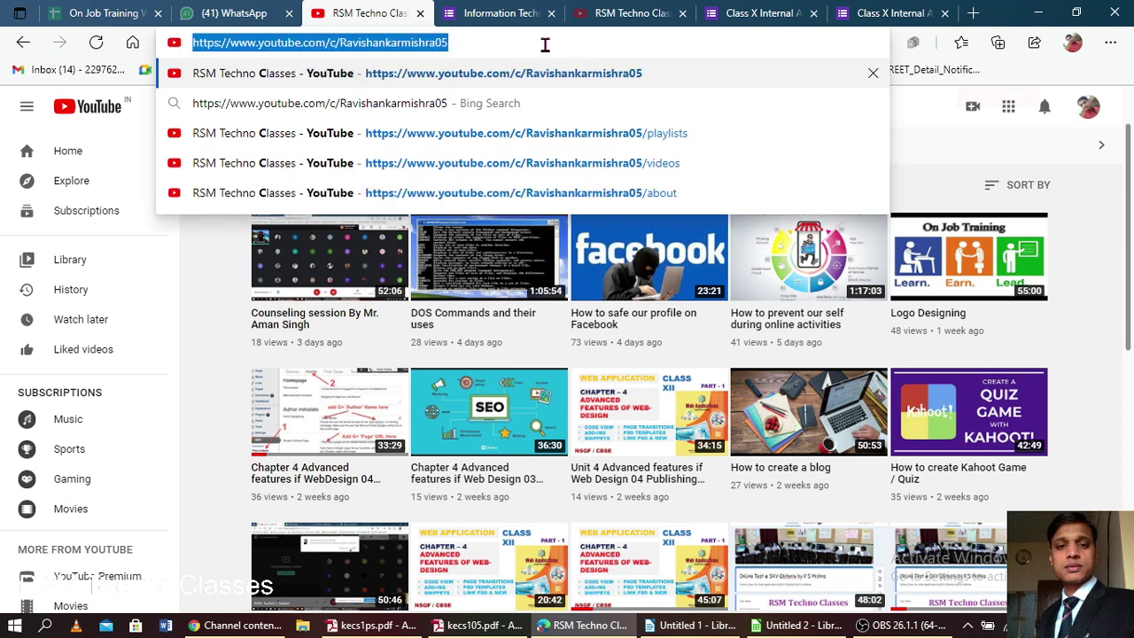
right_click(545, 45)
click(603, 184)
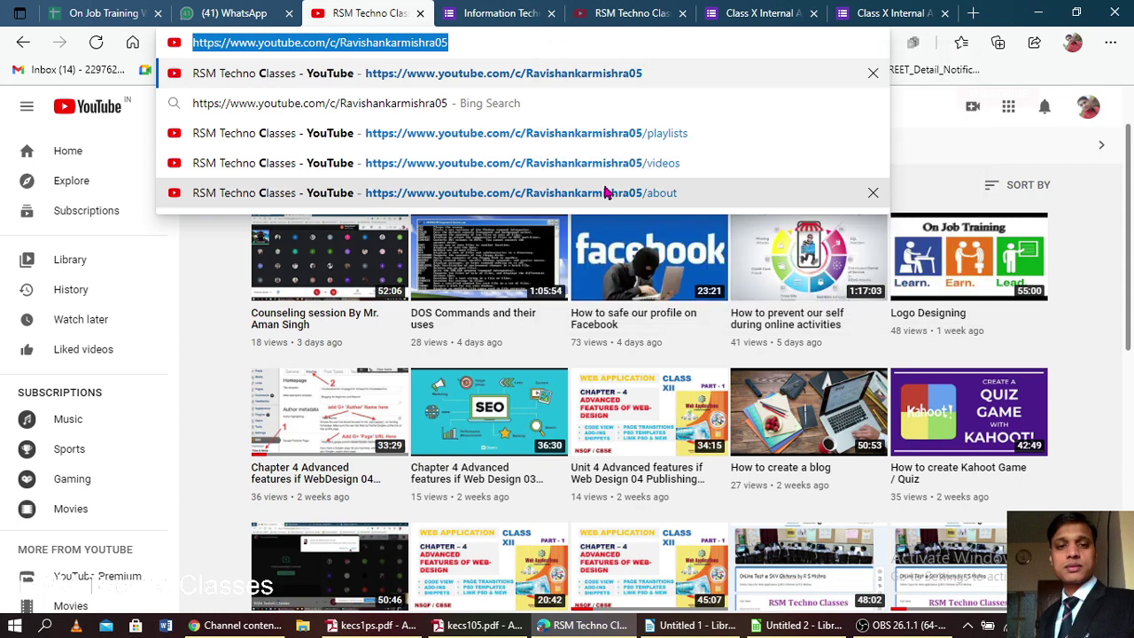
Back in Writer, paste the channel address as the web hyperlink's URL and apply the link to the first name.
click(695, 624)
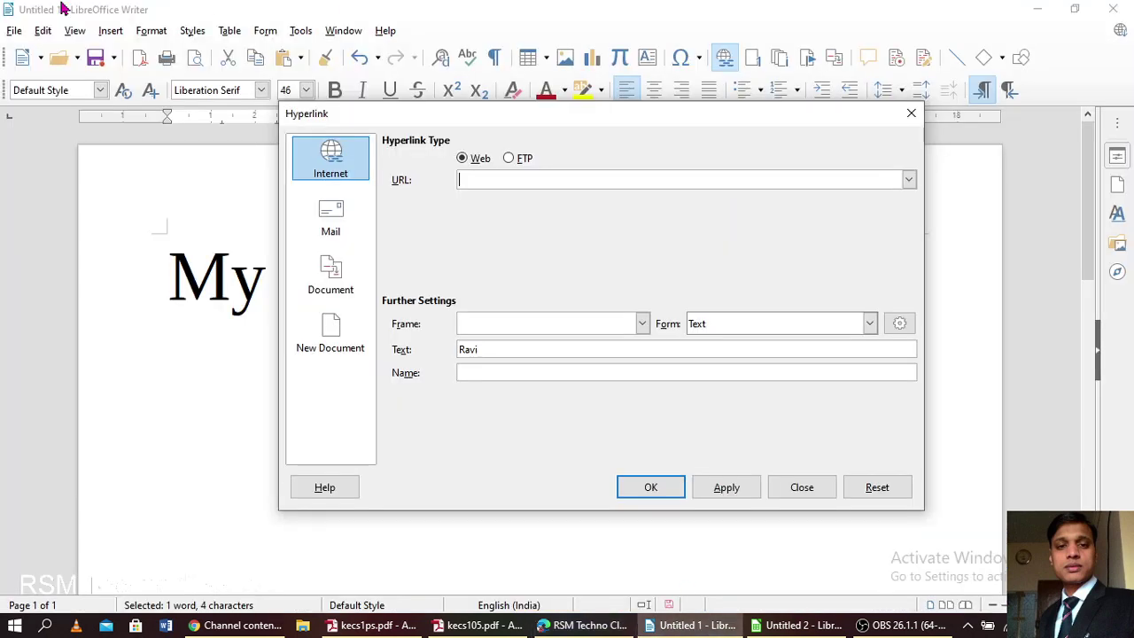
right_click(498, 179)
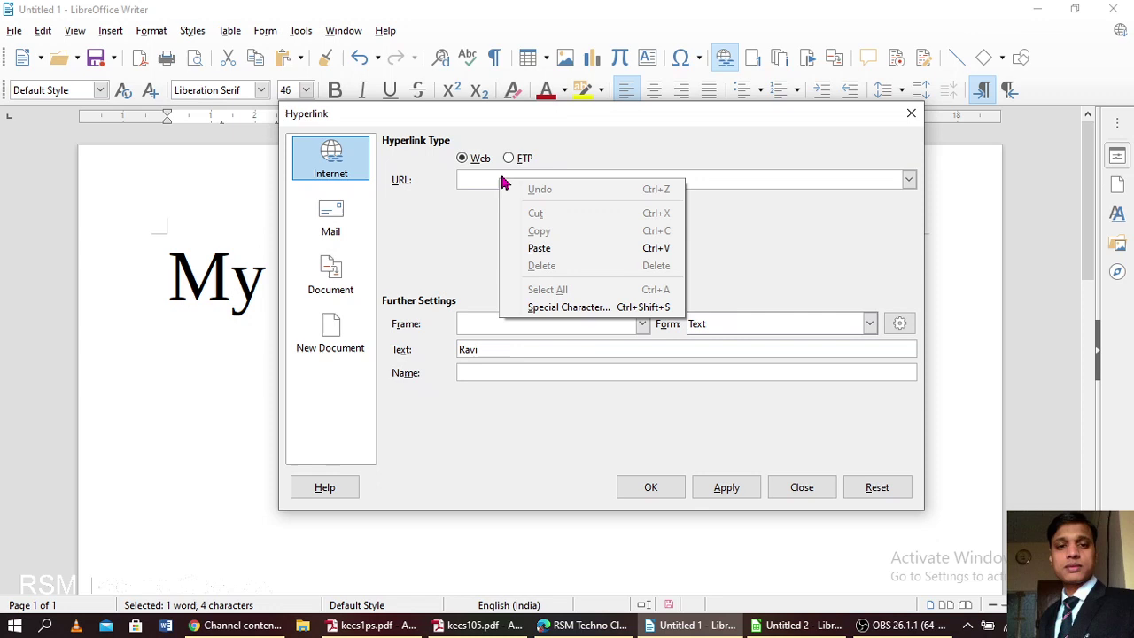
click(558, 250)
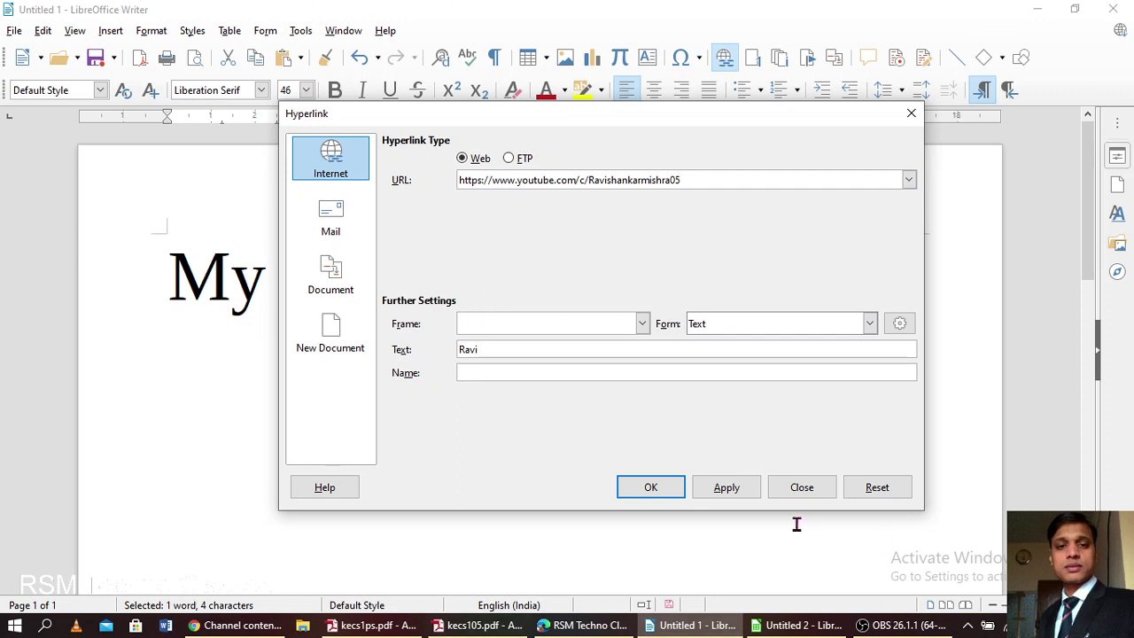
click(730, 490)
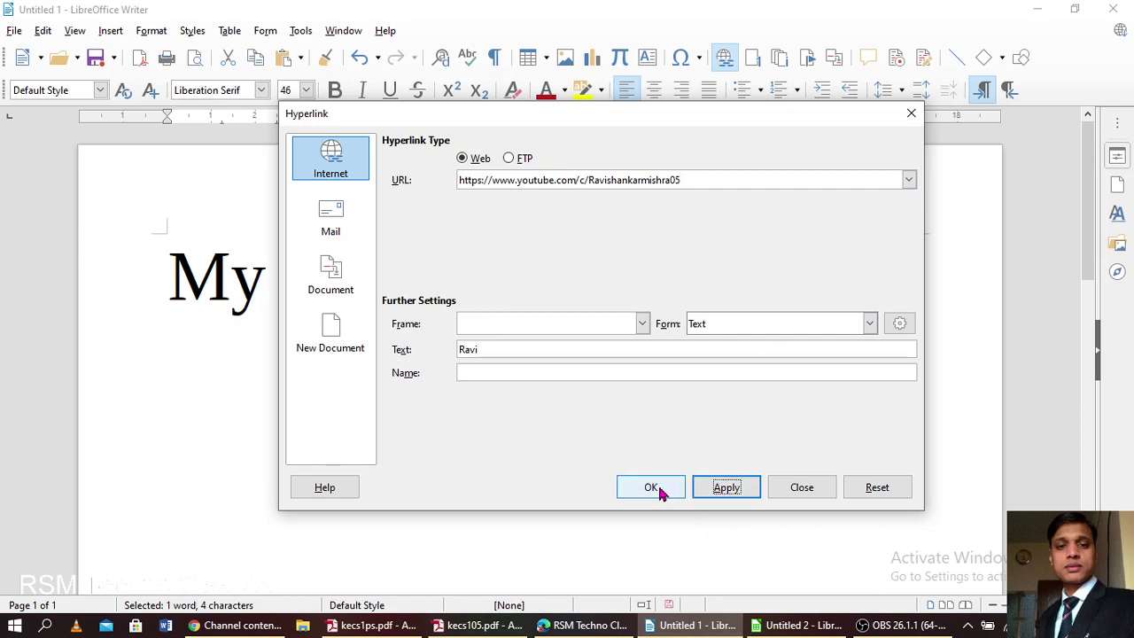
click(660, 488)
click(679, 456)
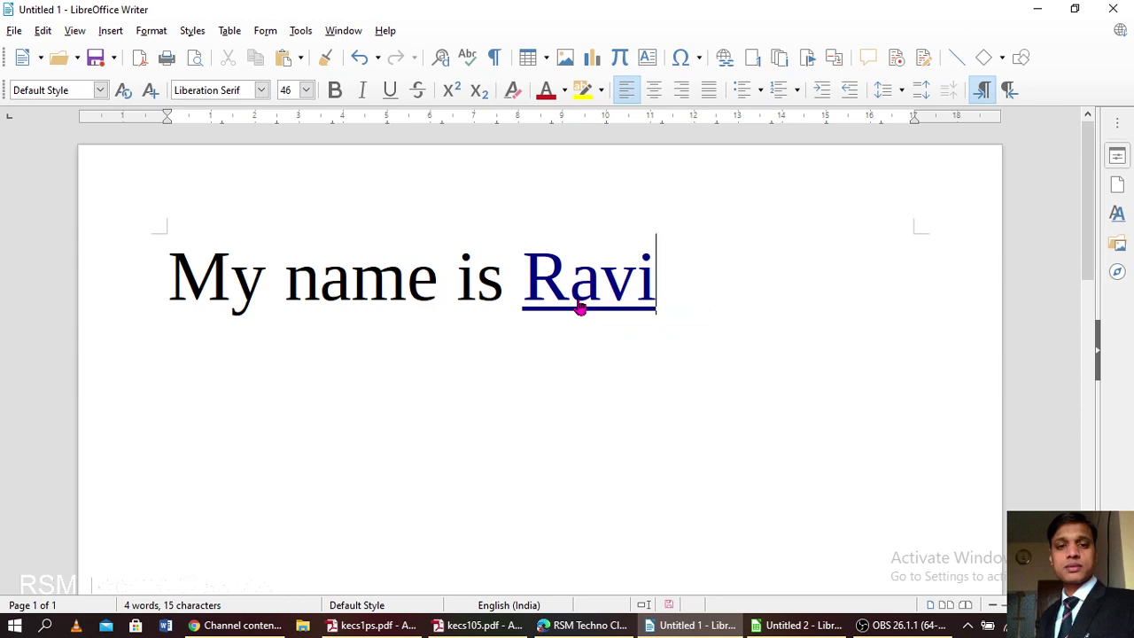
Follow the new hyperlink to test it in the browser, and return to the Writer document.
ctrl+click(579, 307)
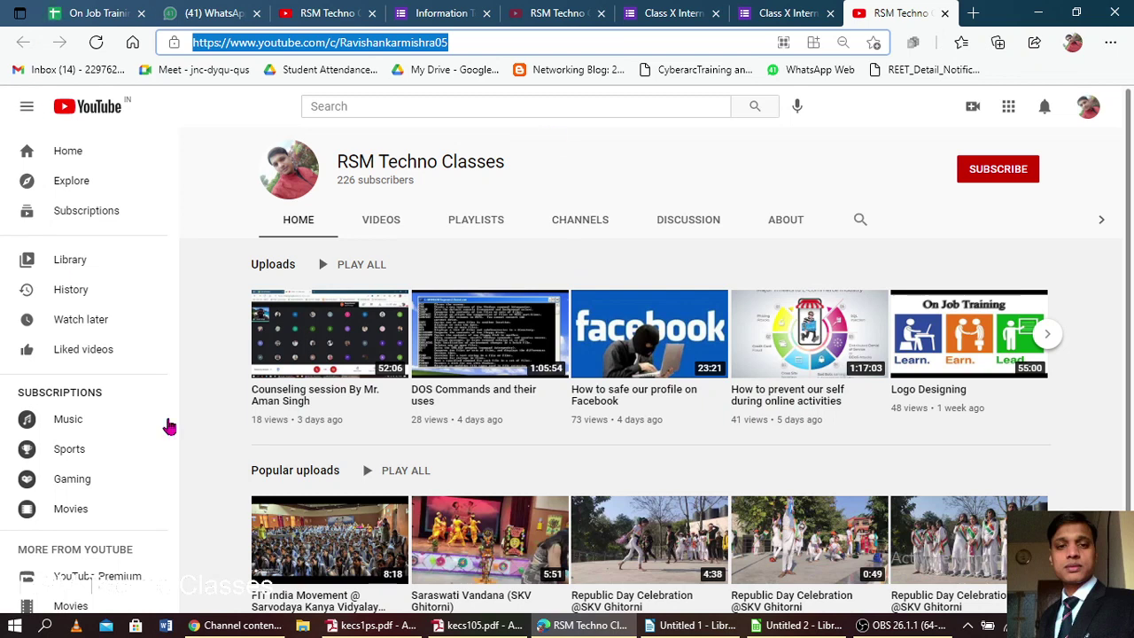
click(691, 624)
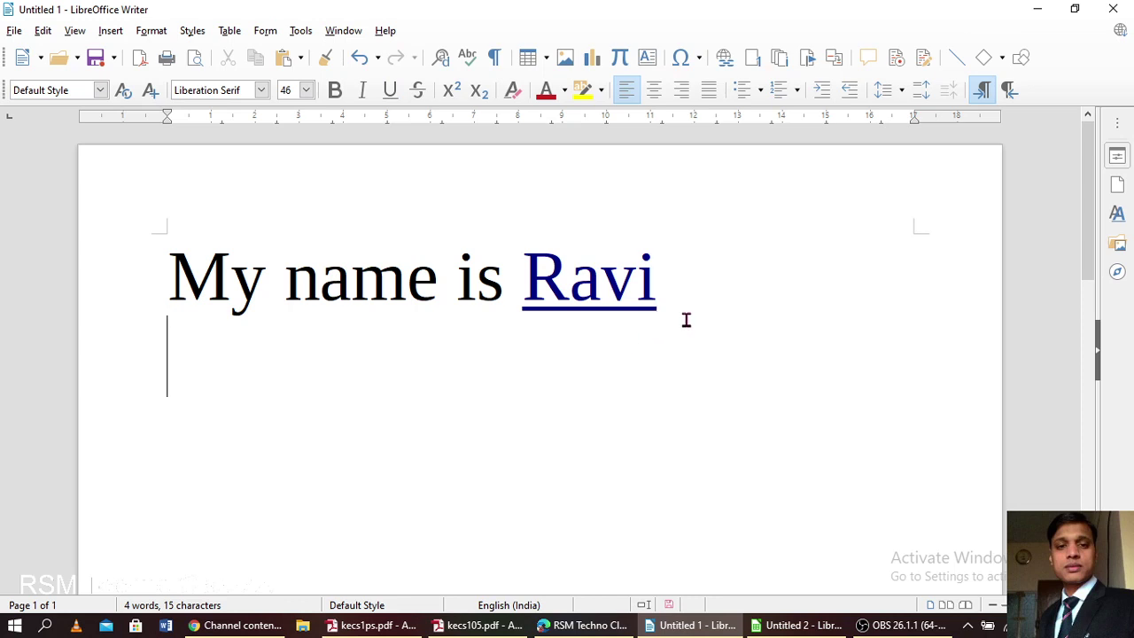
Start a new line below the sentence and insert the image IMG_20191221_071158 from the Desktop folder.
key(Return)
scroll(246, 395, down, 2)
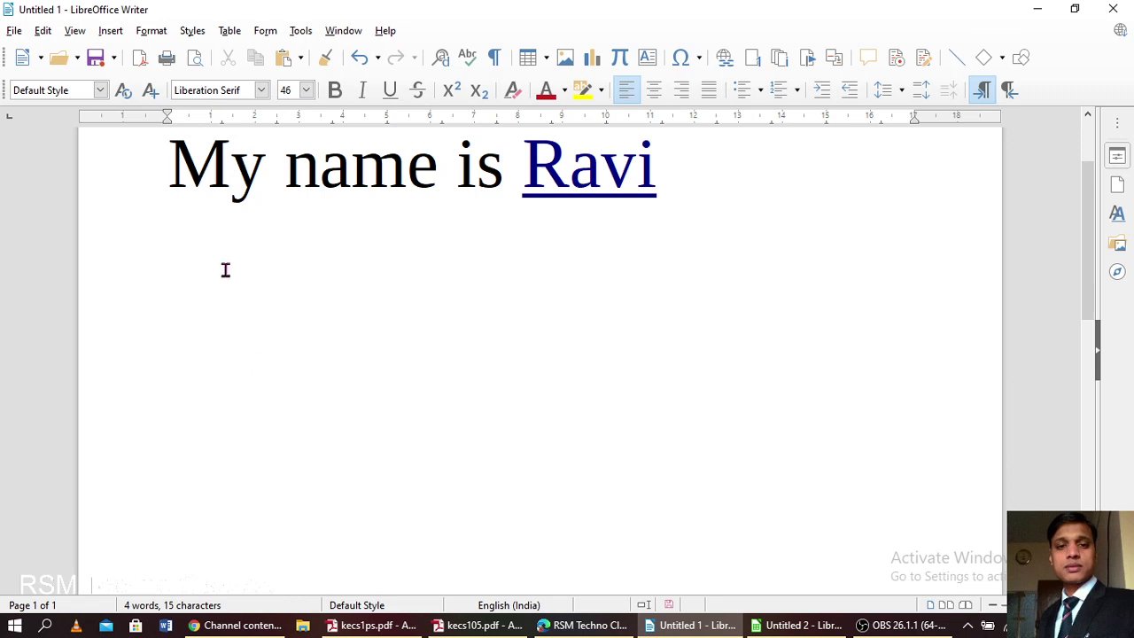
click(113, 34)
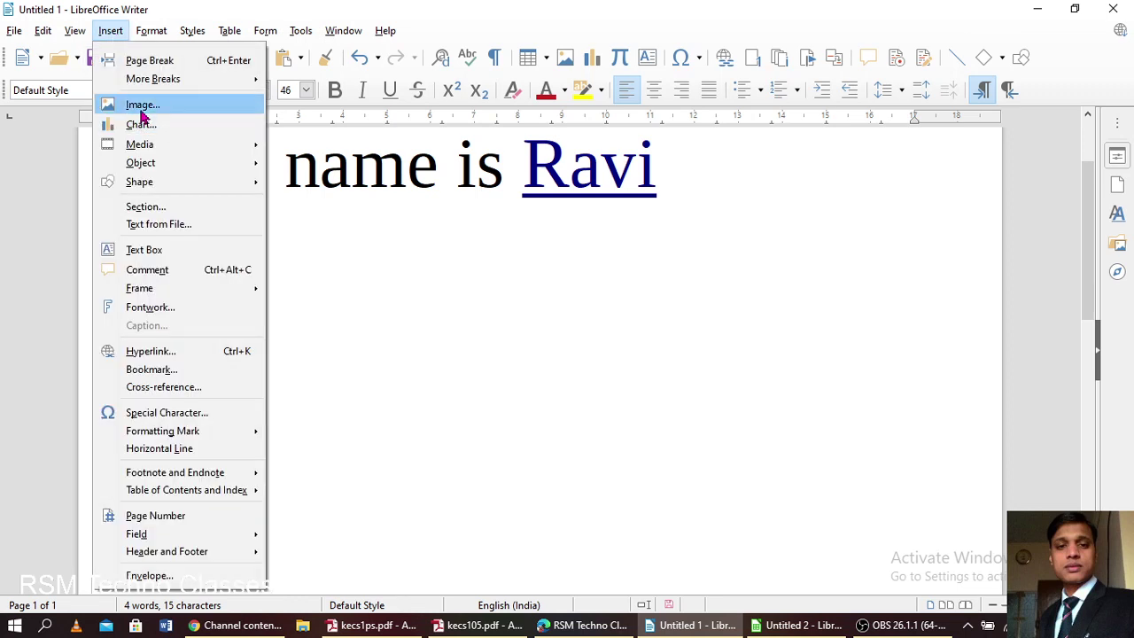
click(143, 108)
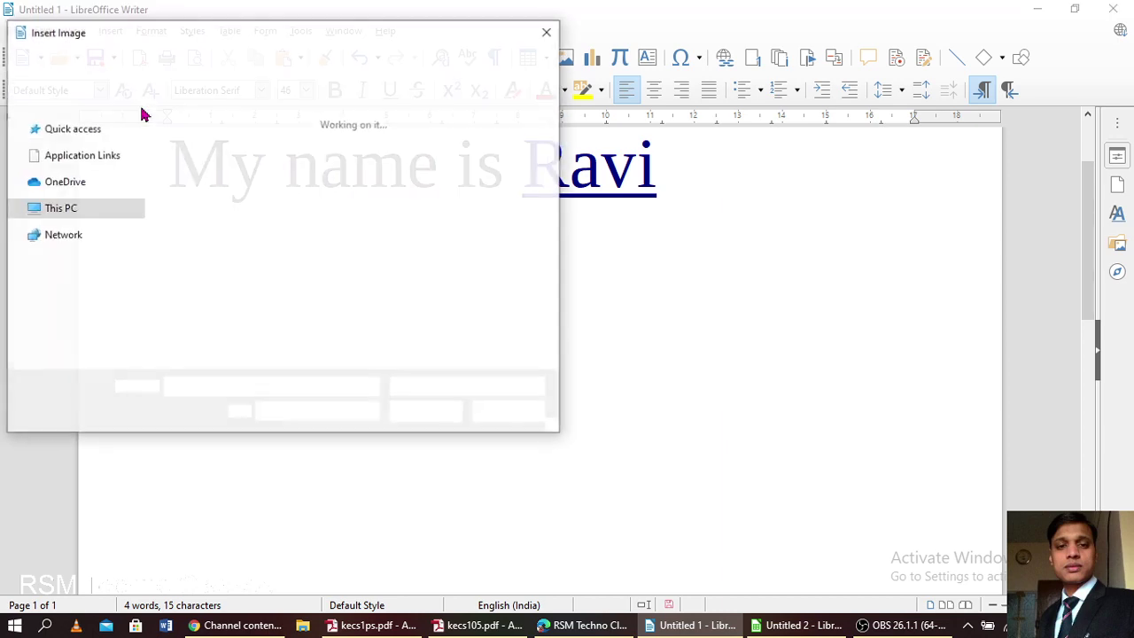
drag(549, 156, 556, 273)
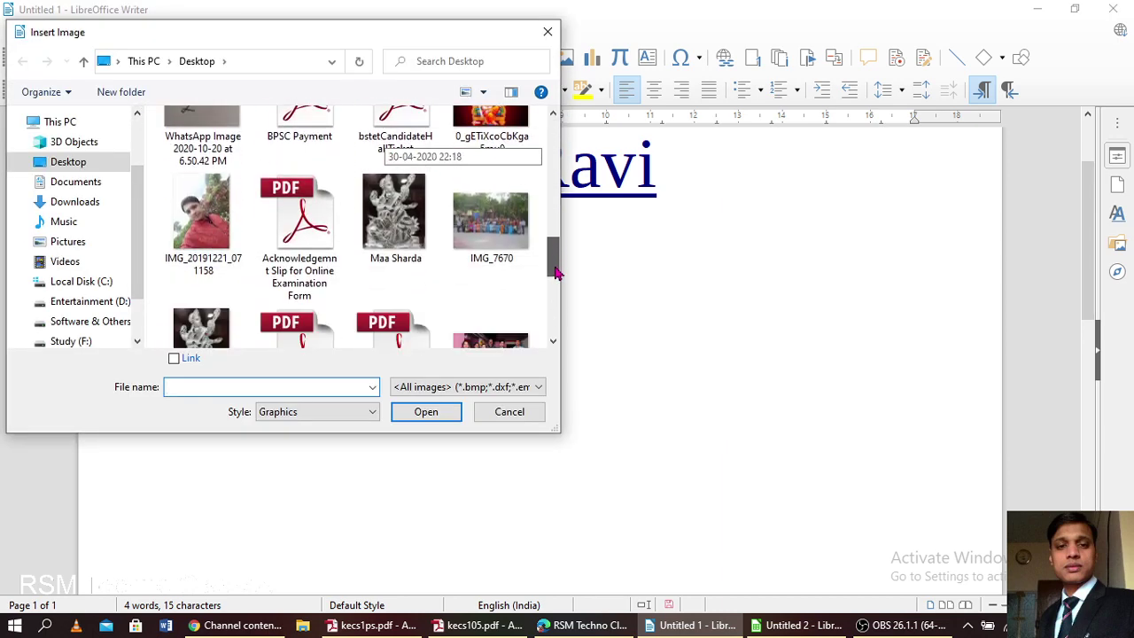
double_click(213, 226)
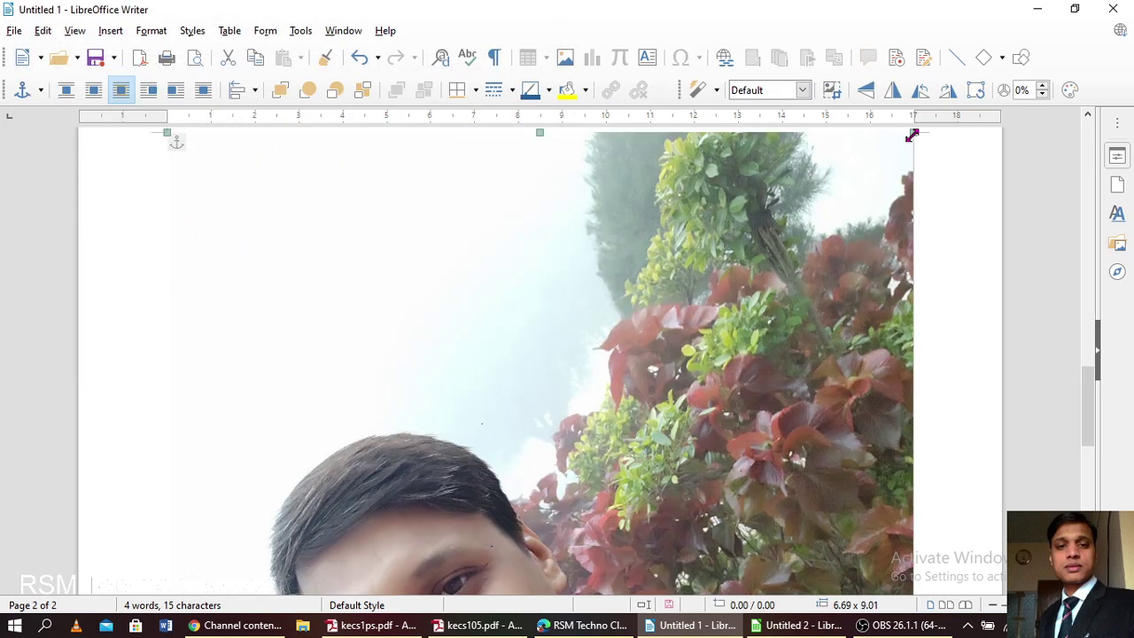
Move the inserted photo down the page and shrink it proportionally to about 2.78 x 3.75.
drag(912, 133, 912, 213)
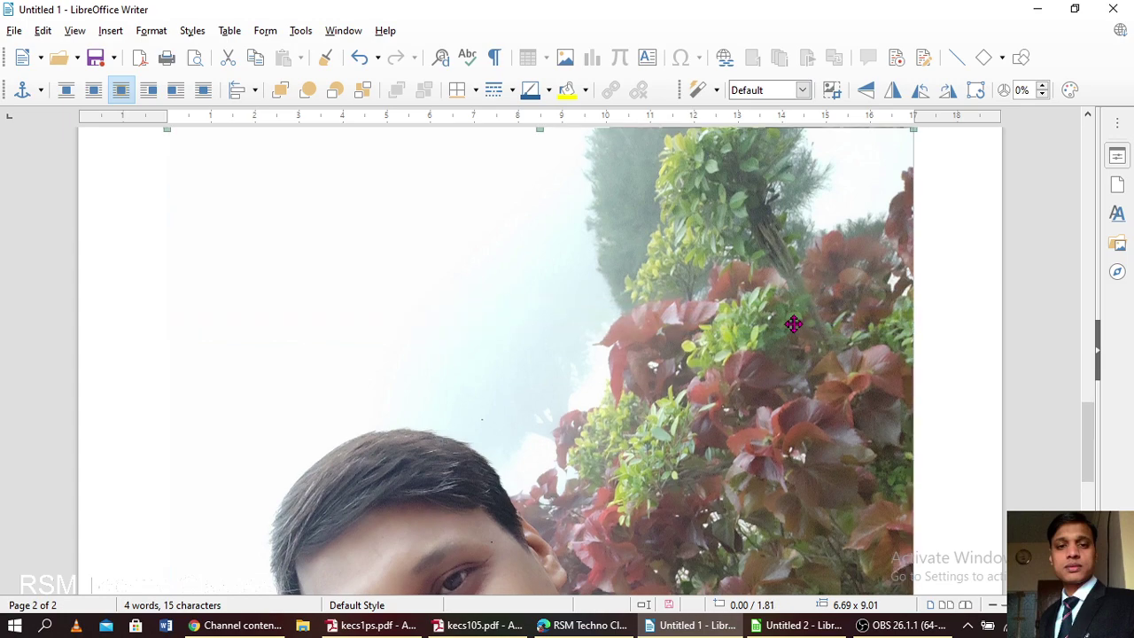
scroll(793, 323, down, 1)
scroll(793, 323, down, 2)
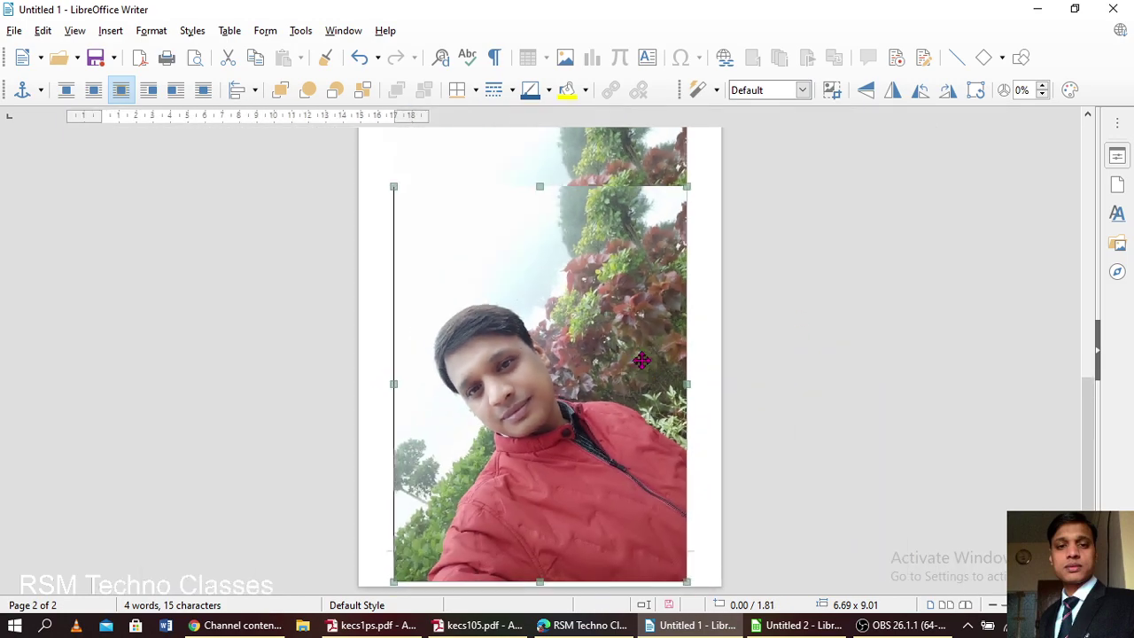
drag(393, 186, 486, 430)
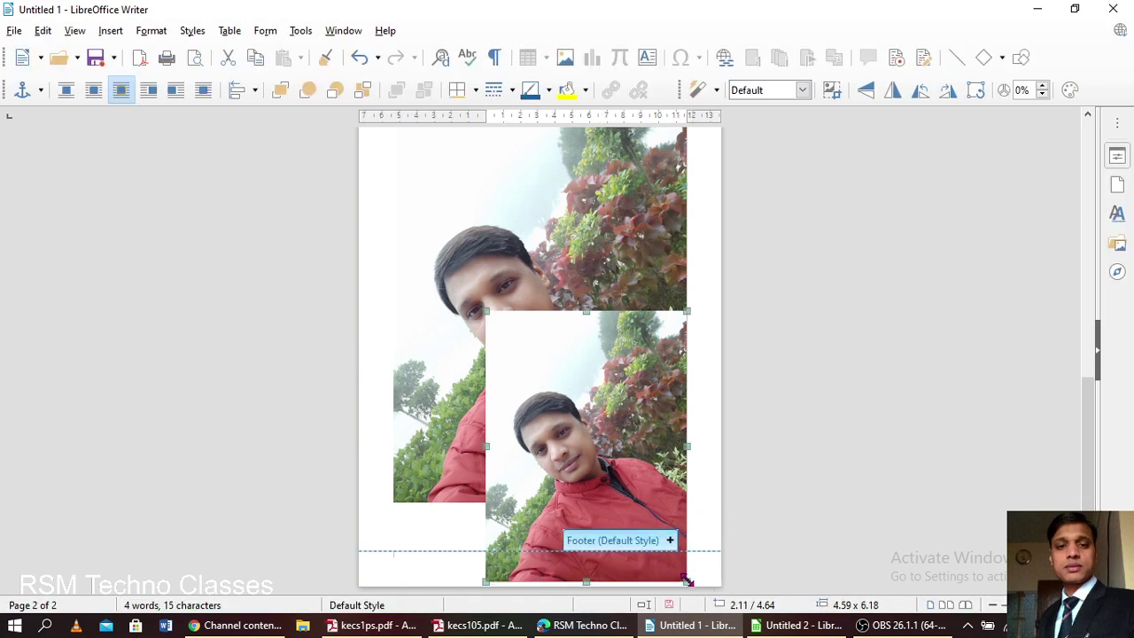
drag(688, 581, 607, 478)
scroll(532, 351, up, 2)
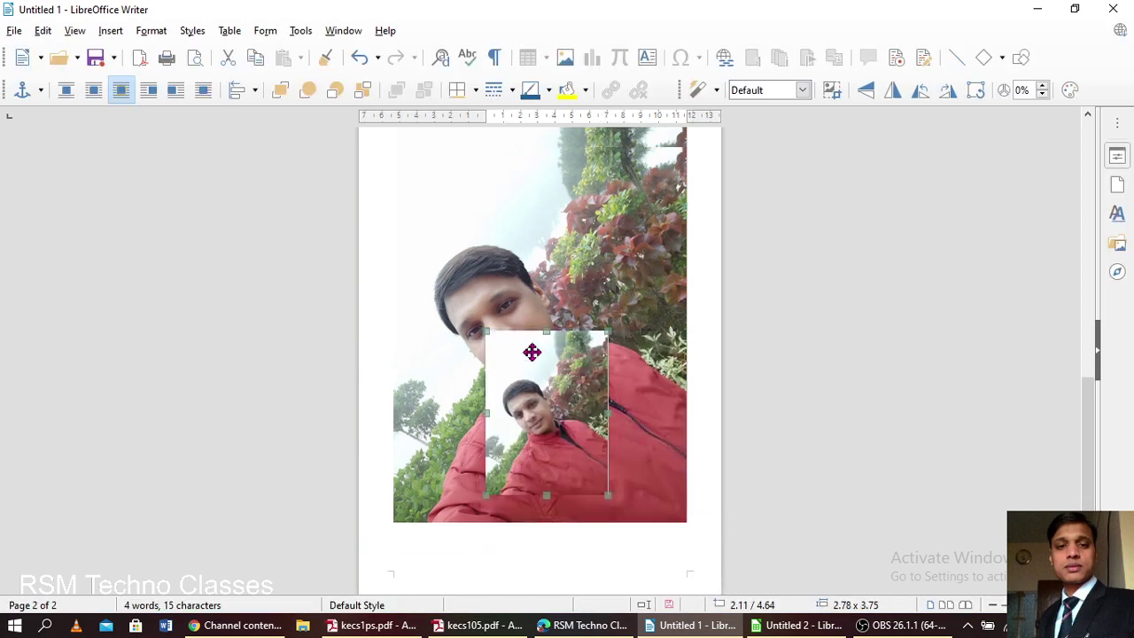
Move the large copy of the photo up to the first page and shrink it proportionally to about 3.90 x 5.25.
click(596, 228)
scroll(528, 187, up, 1)
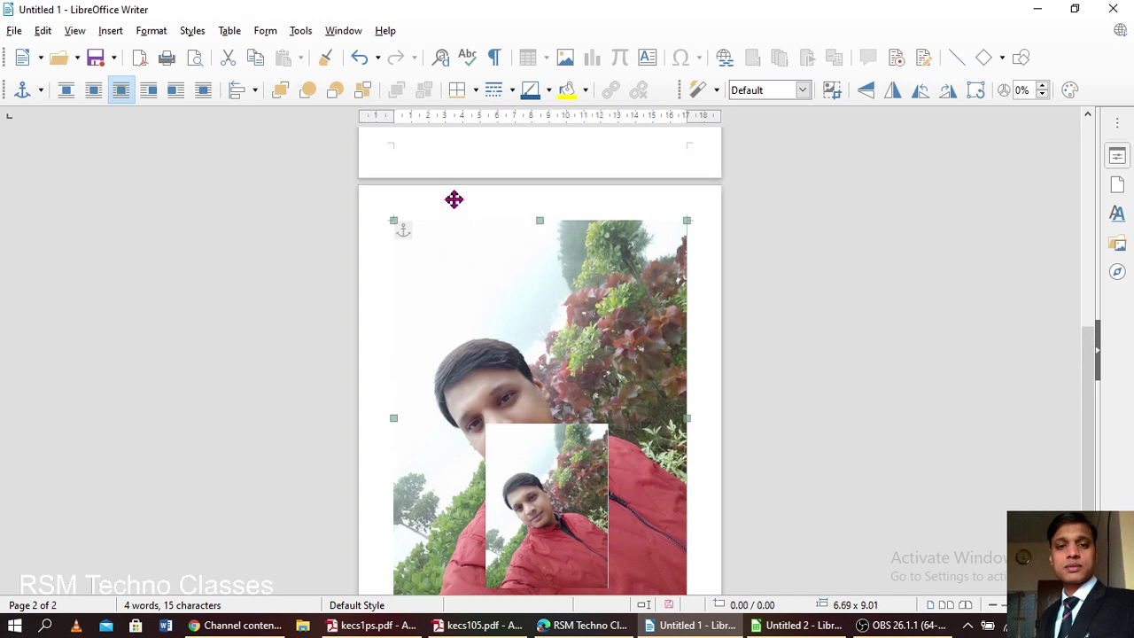
scroll(570, 317, up, 3)
scroll(570, 317, down, 3)
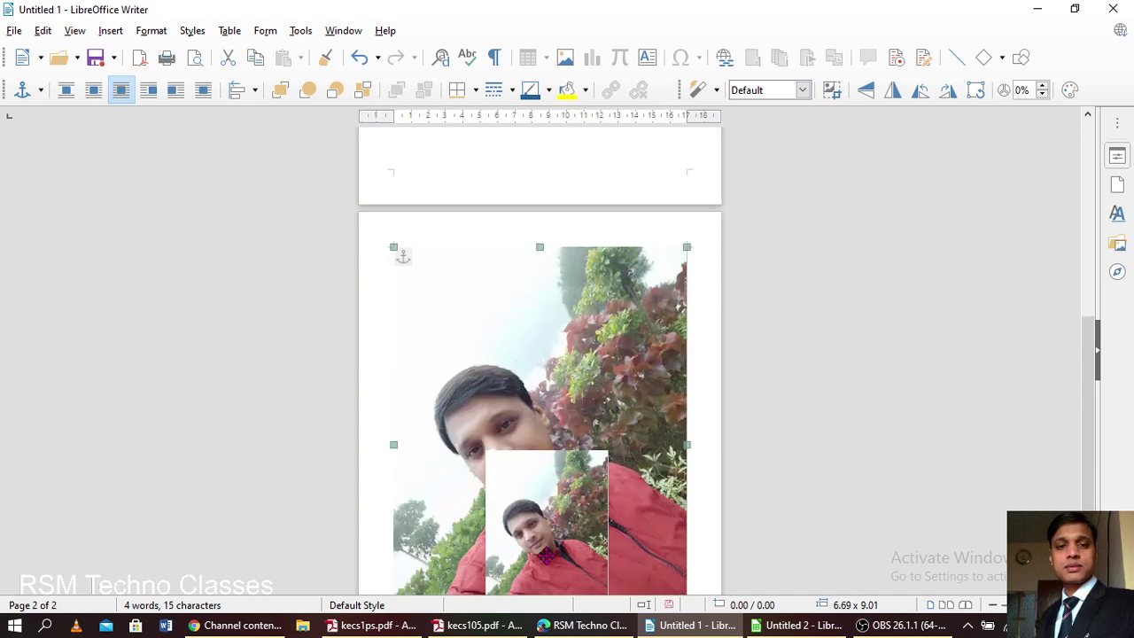
drag(546, 555, 545, 159)
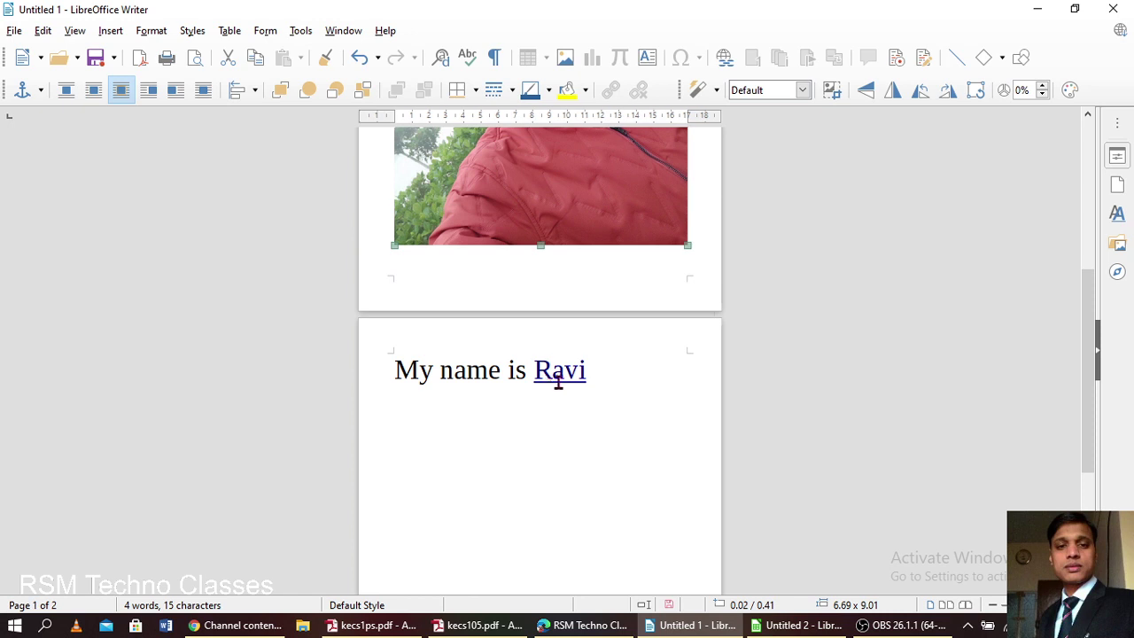
scroll(558, 380, up, 3)
scroll(559, 381, up, 3)
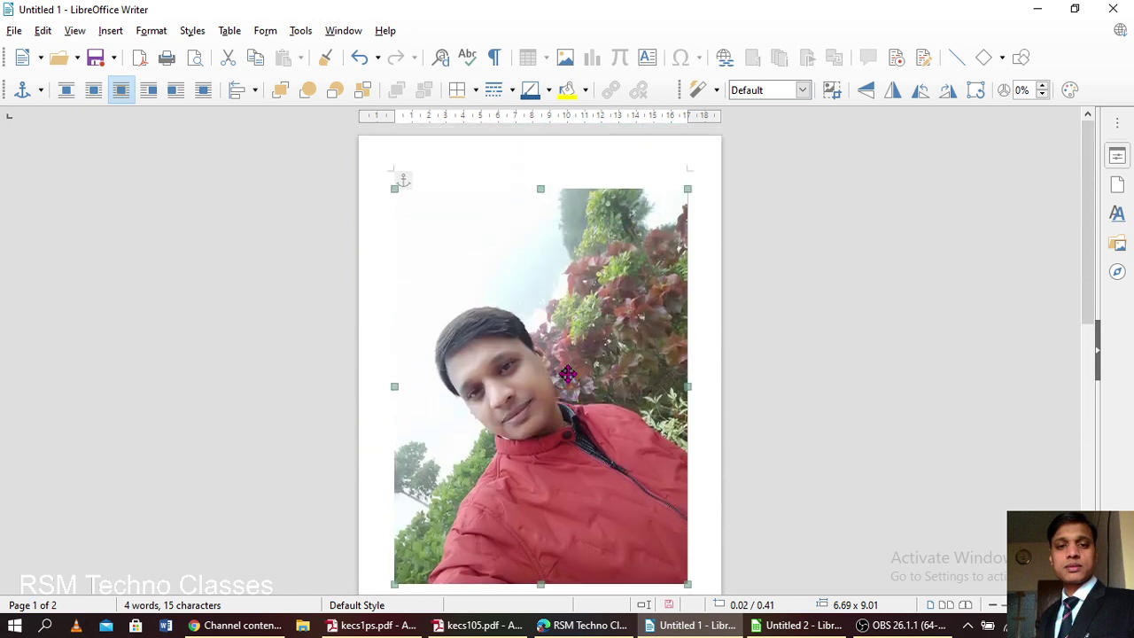
ctrl+scroll(559, 381, down, 1)
drag(673, 186, 563, 333)
drag(552, 443, 598, 415)
Delete the smaller duplicate photo that overlaps the larger one, and select the remaining photo.
click(554, 463)
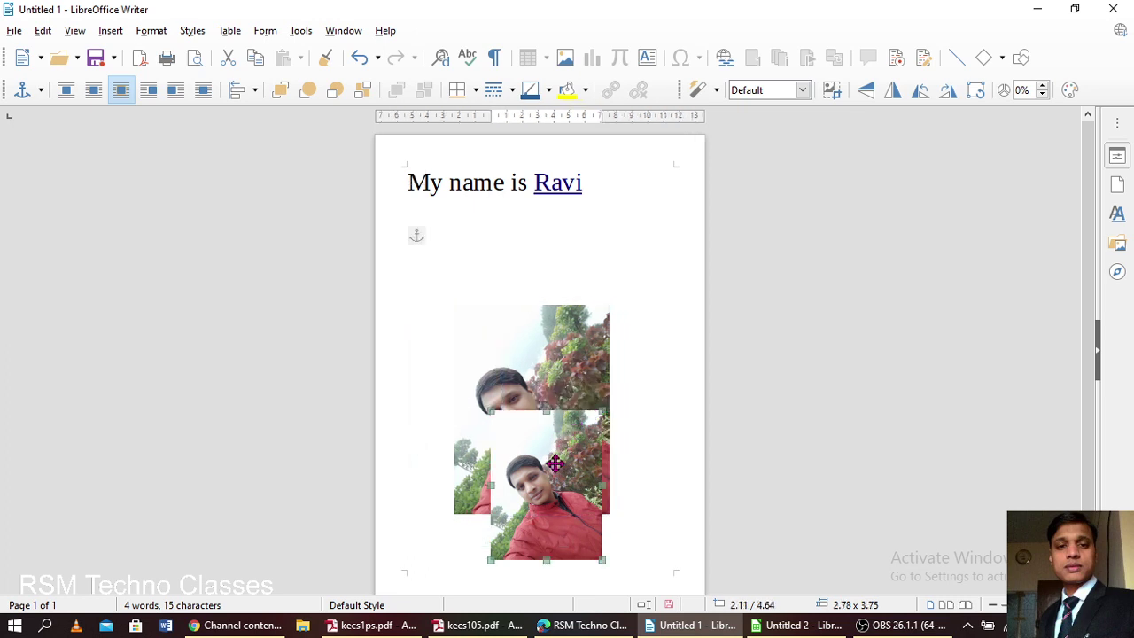
key(Delete)
click(554, 463)
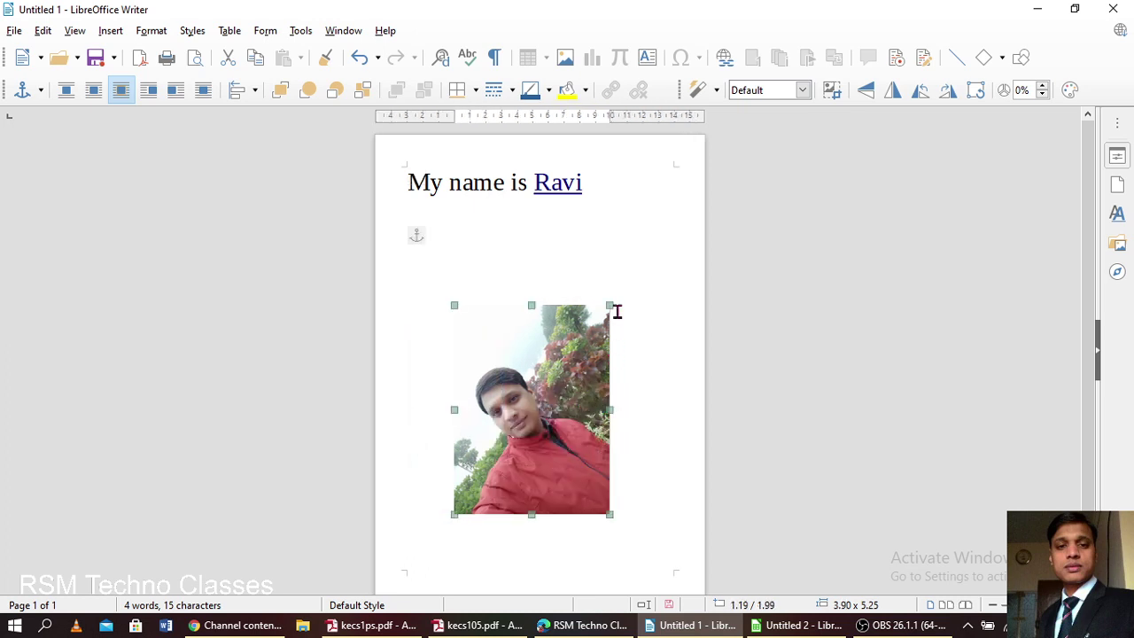
Shrink the remaining photo proportionally to about 3.42 x 4.61 and move it up, closer below the sentence.
drag(609, 305, 590, 332)
drag(536, 415, 562, 345)
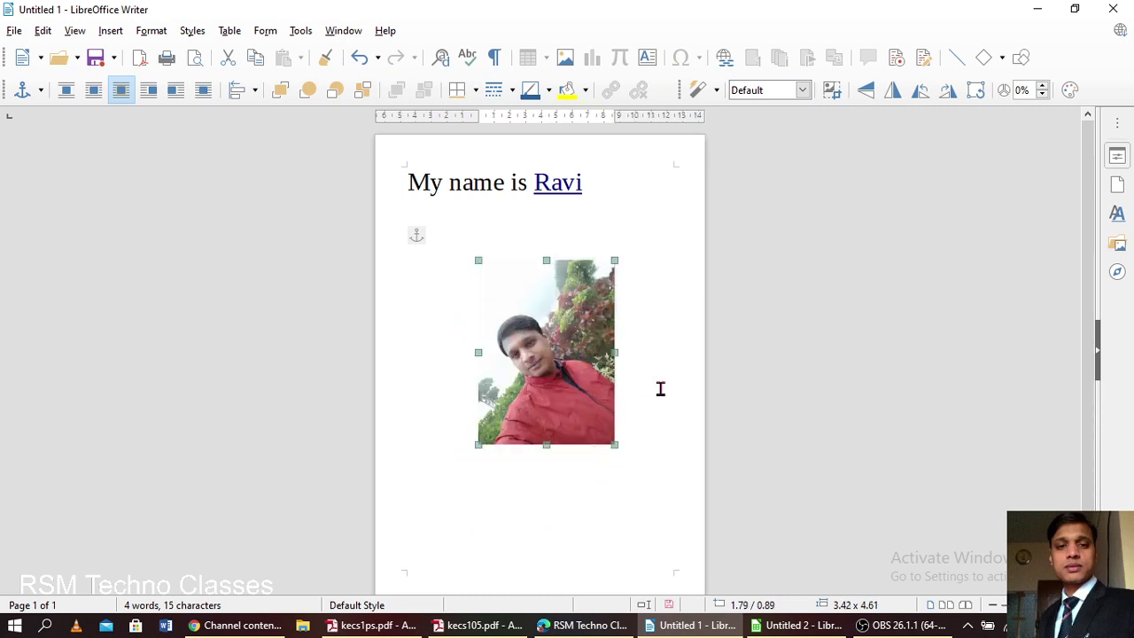
ctrl+scroll(660, 388, up, 4)
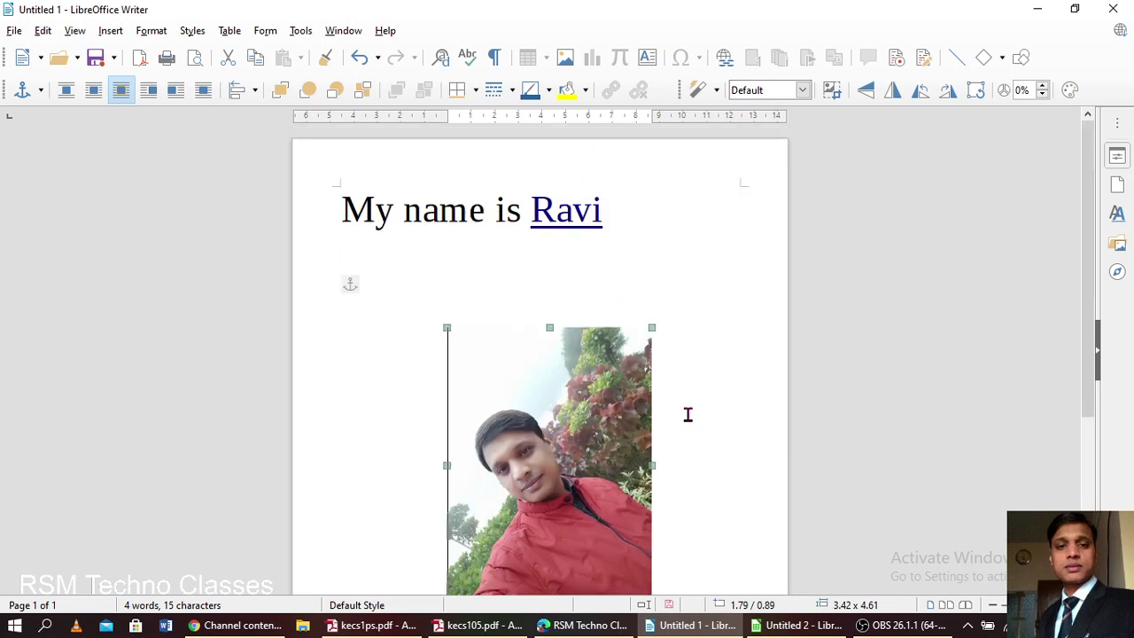
click(709, 404)
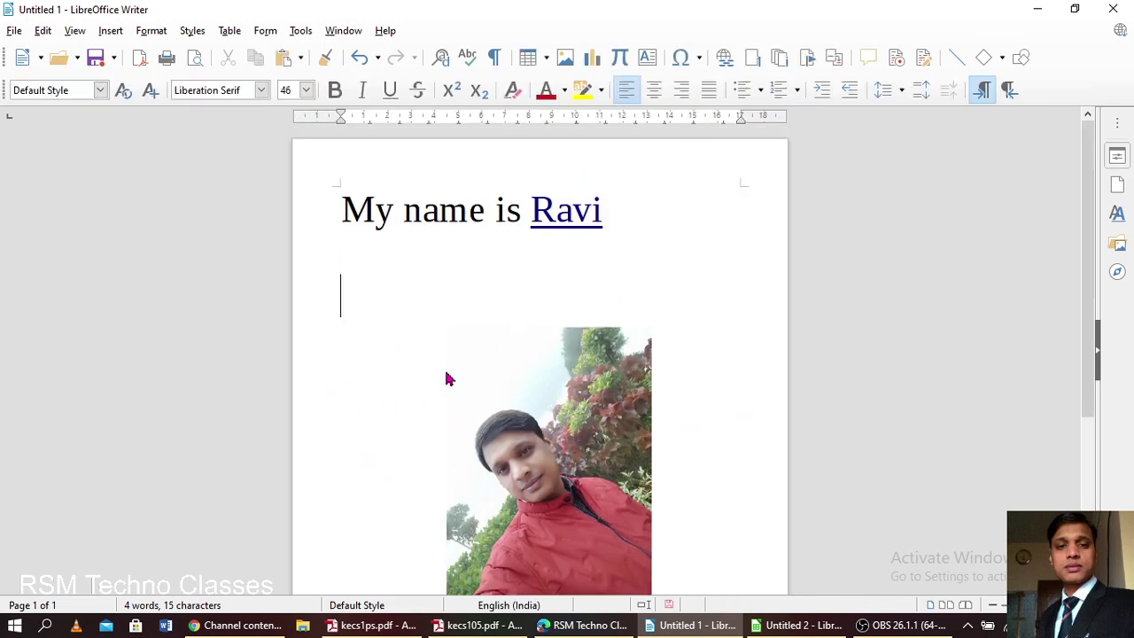
click(578, 434)
click(726, 399)
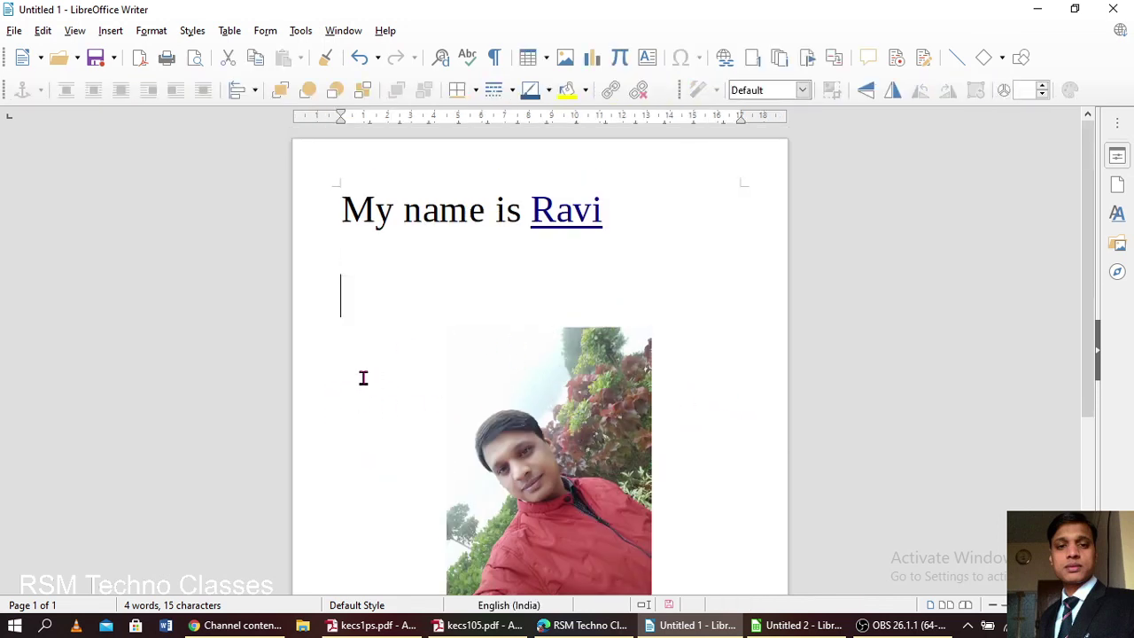
scroll(362, 376, down, 1)
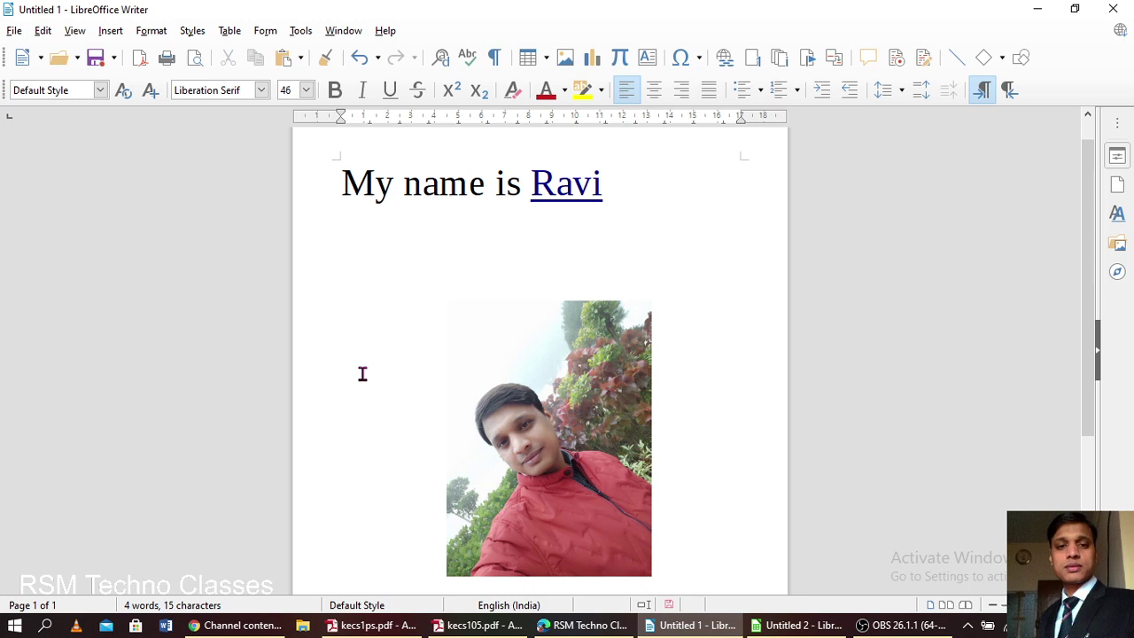
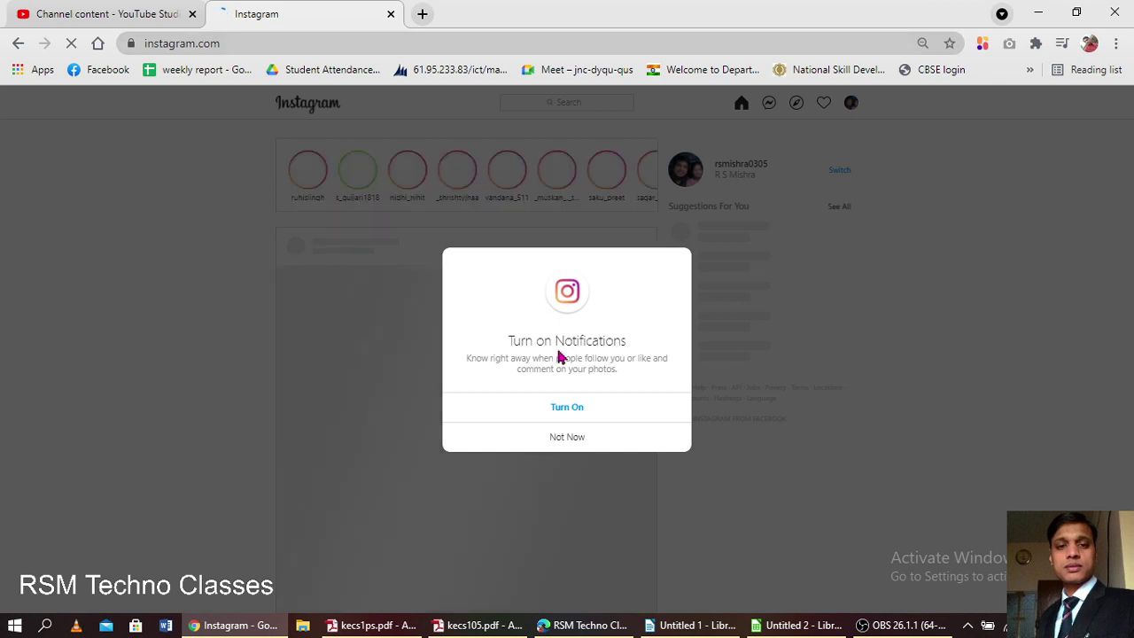
Decline Instagram's notification request, open the account's own profile page and copy its web address.
click(567, 438)
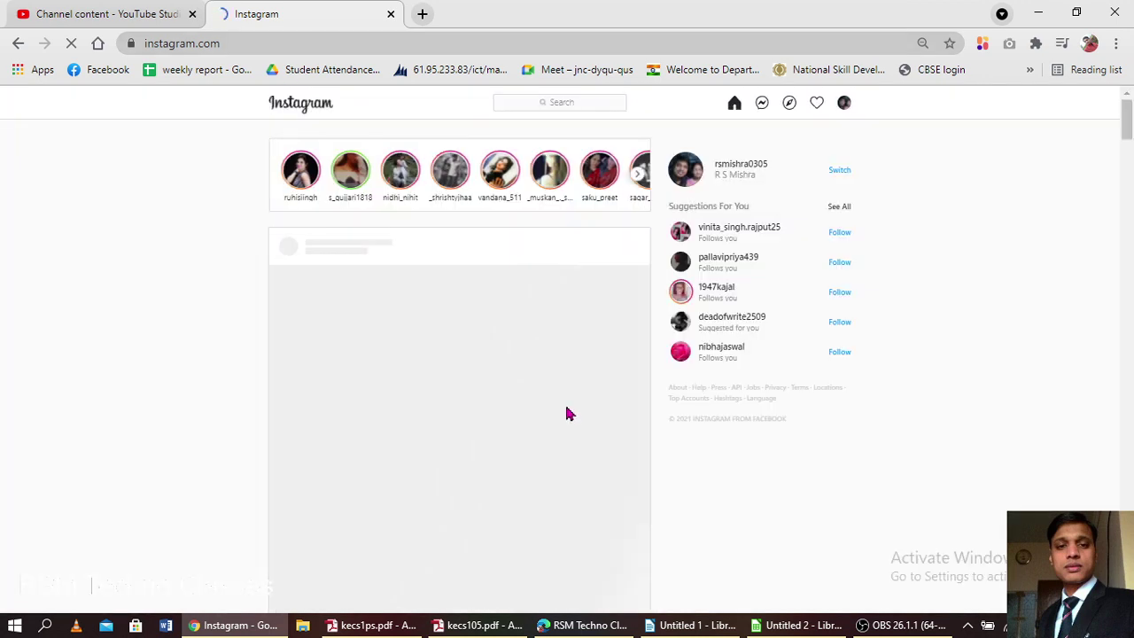
click(731, 170)
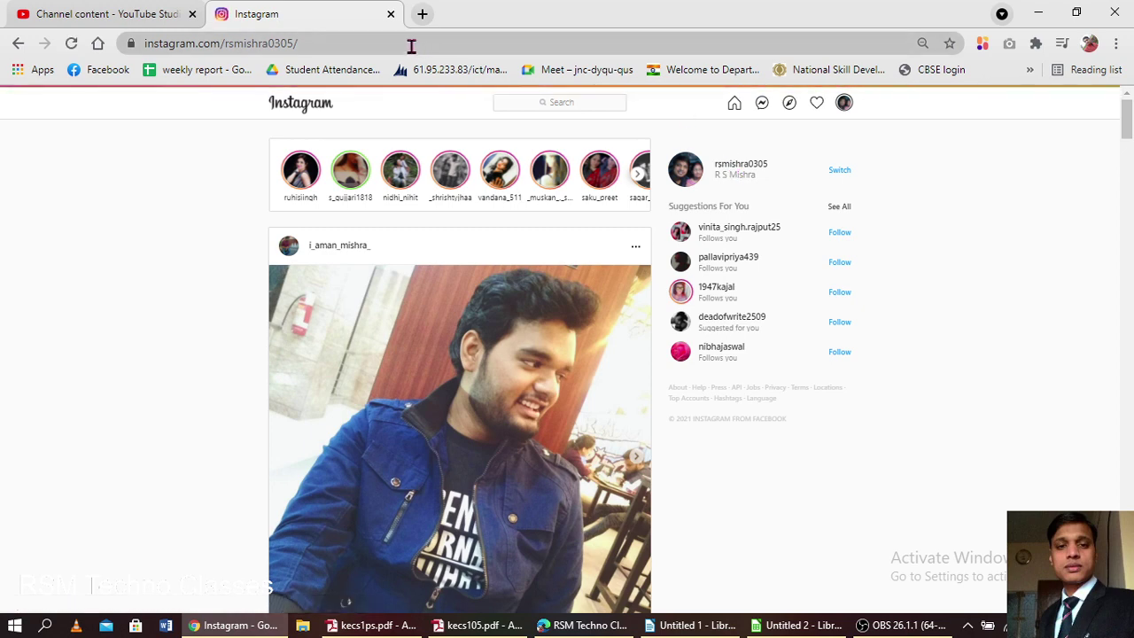
click(433, 44)
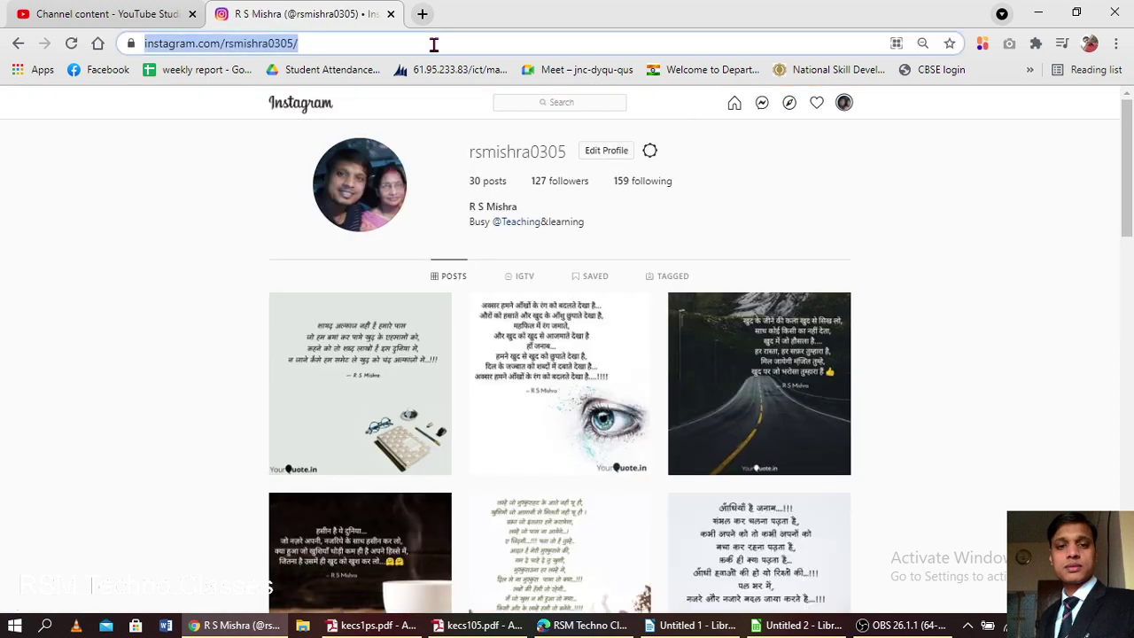
right_click(287, 42)
click(357, 131)
Back in Writer, add a web hyperlink to the selected photo with the copied Instagram profile address as its URL.
click(695, 625)
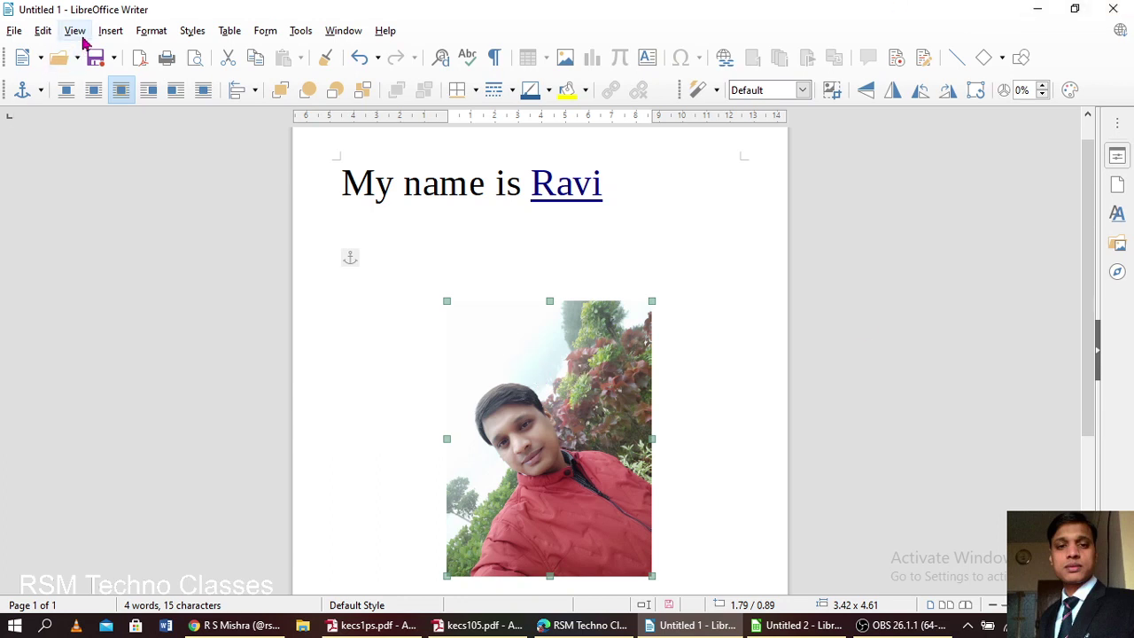
click(110, 30)
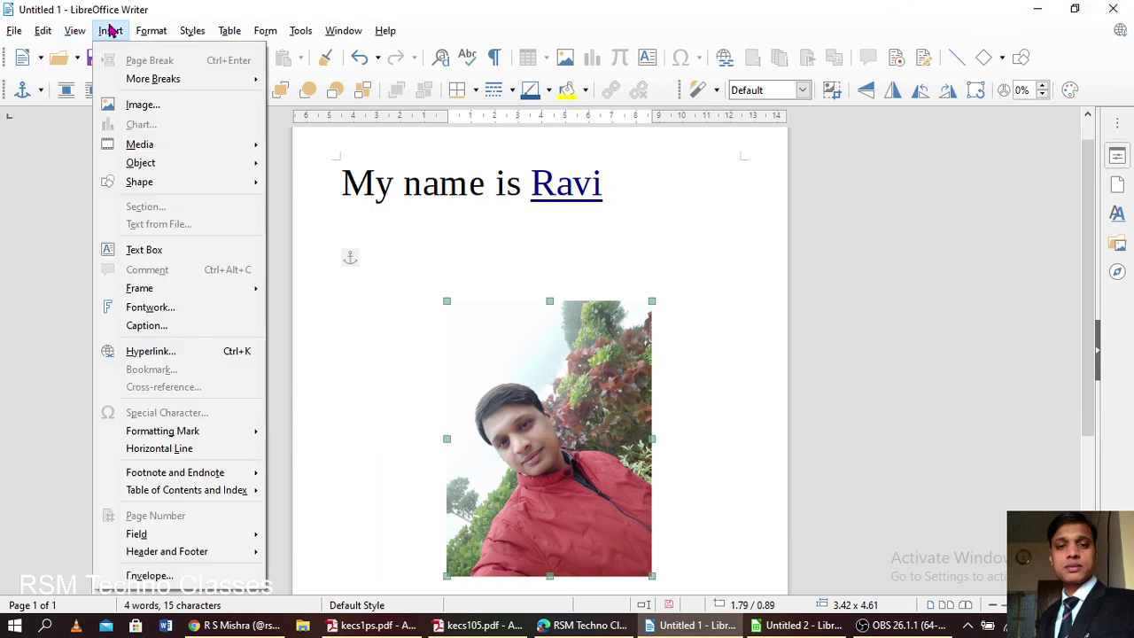
click(147, 350)
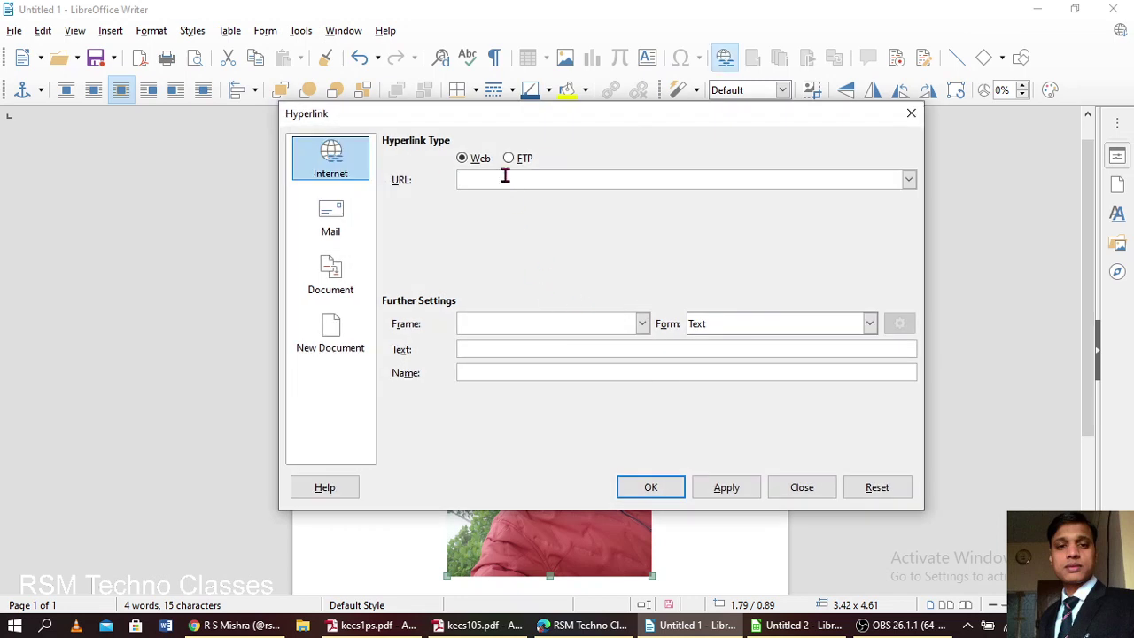
right_click(505, 175)
click(550, 245)
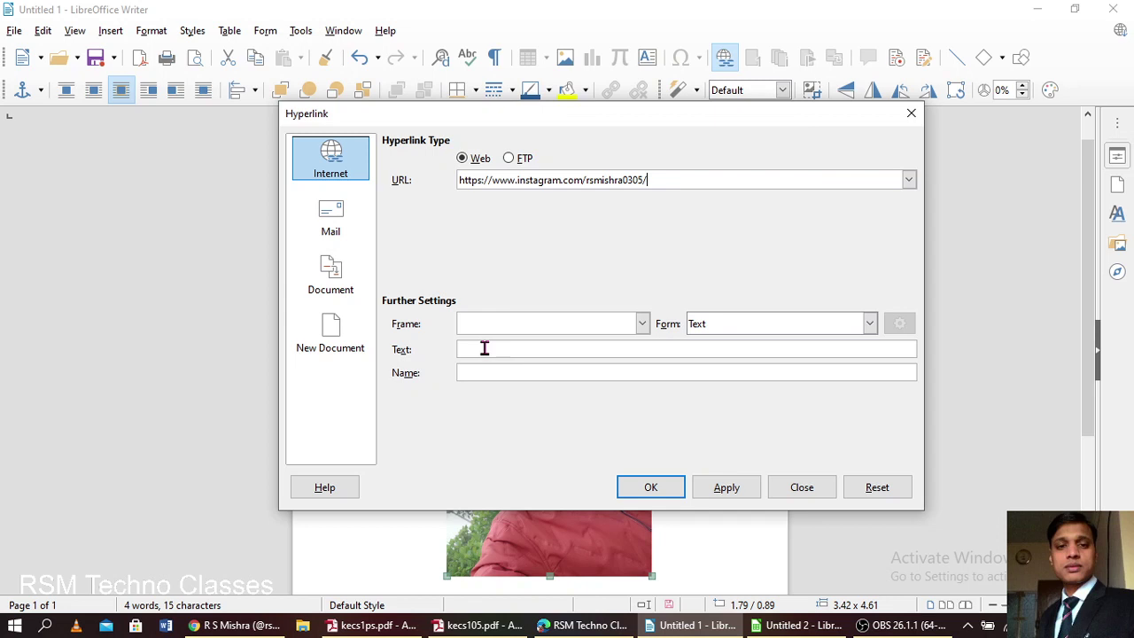
click(717, 491)
click(656, 488)
click(726, 410)
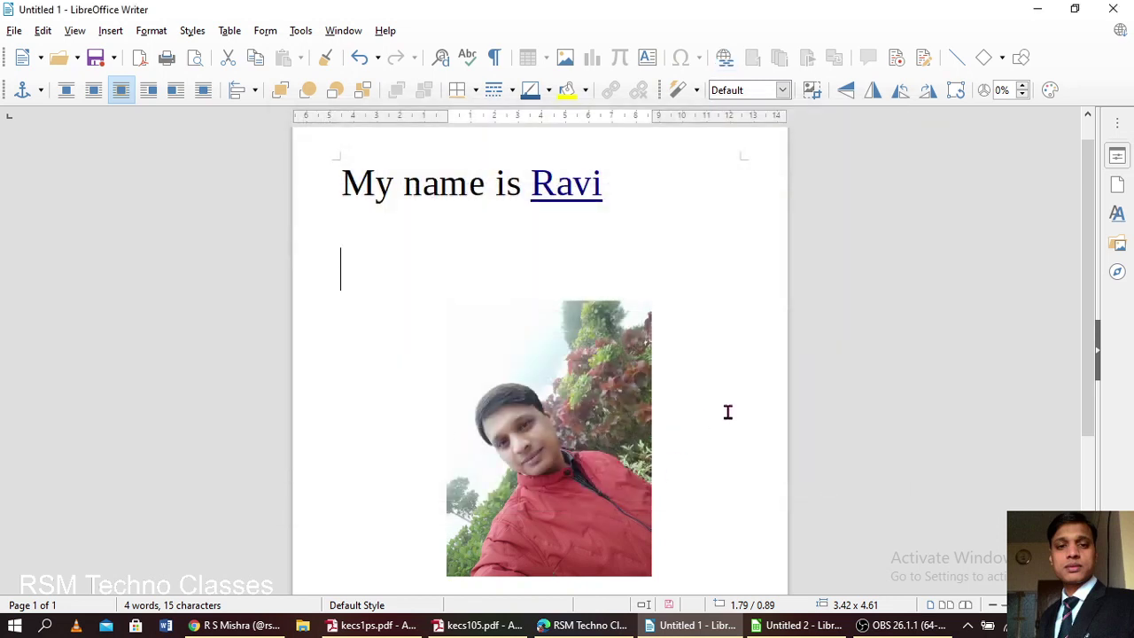
Follow the photo's hyperlink to test it in the browser, and return to the Writer document.
scroll(723, 404, down, 2)
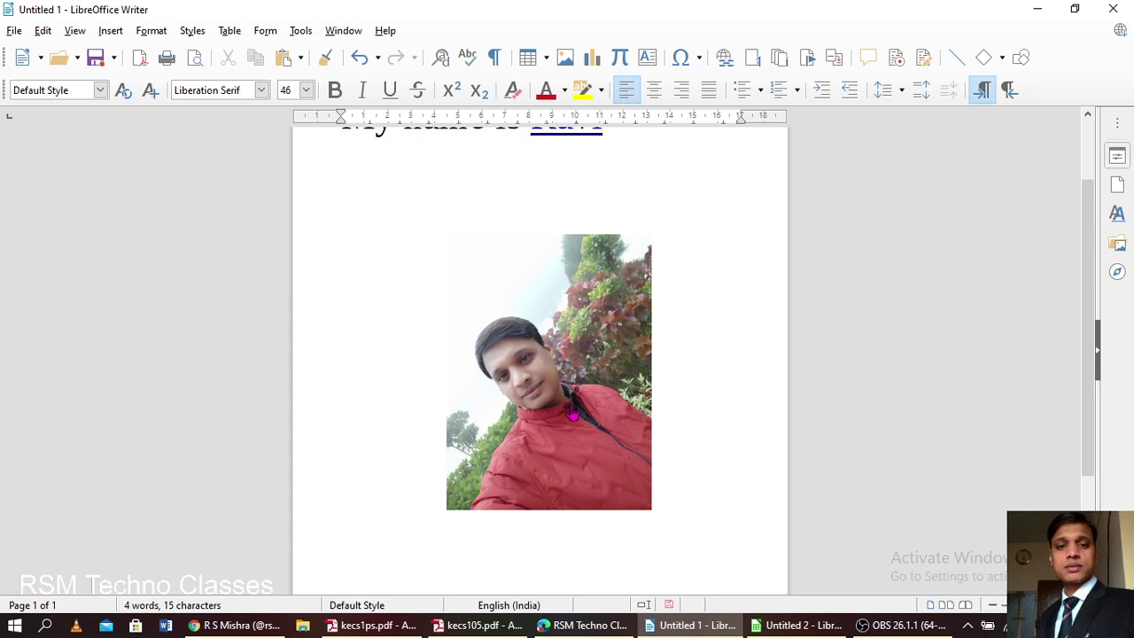
ctrl+click(572, 411)
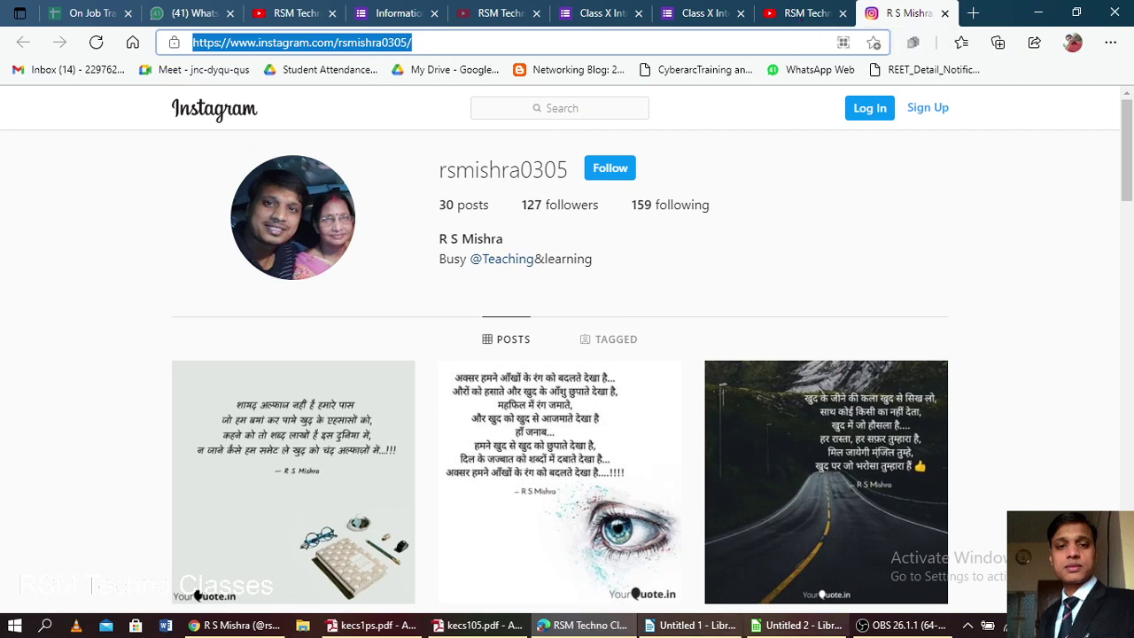
key(alt+Tab)
scroll(479, 288, up, 2)
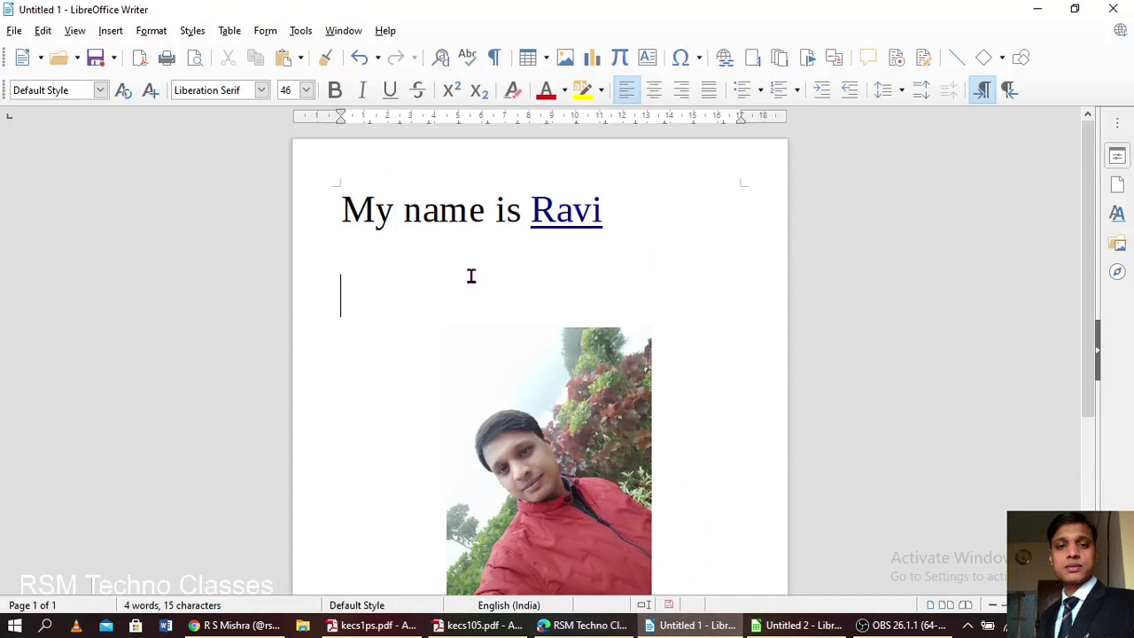
Switch to the blank LibreOffice Calc spreadsheet and enter "Test" in cell E7.
click(795, 629)
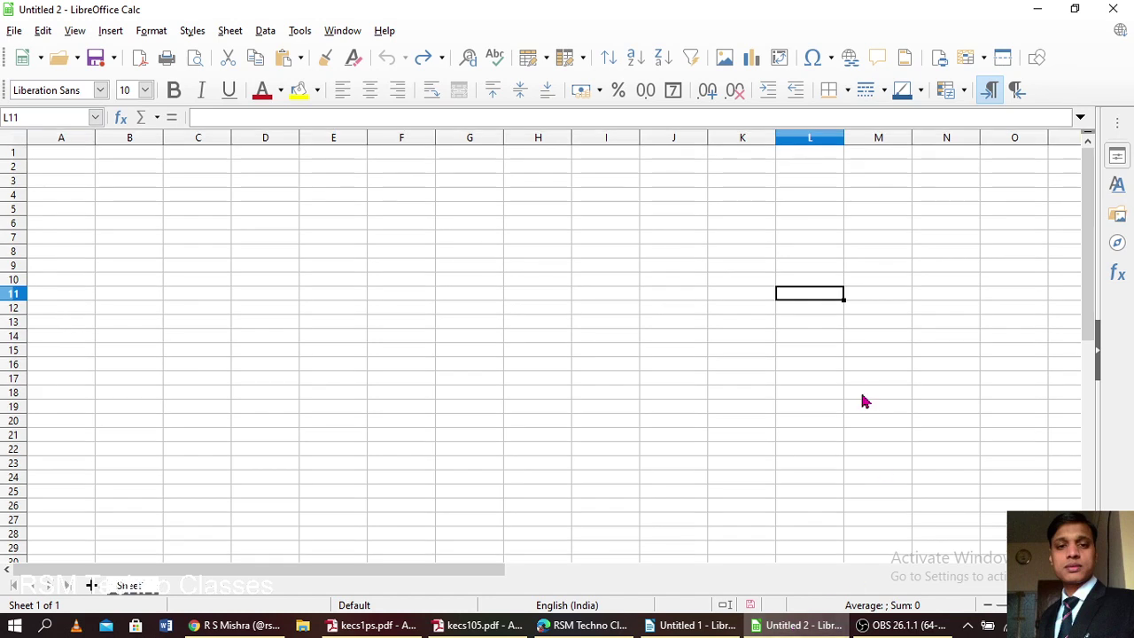
click(470, 278)
click(388, 270)
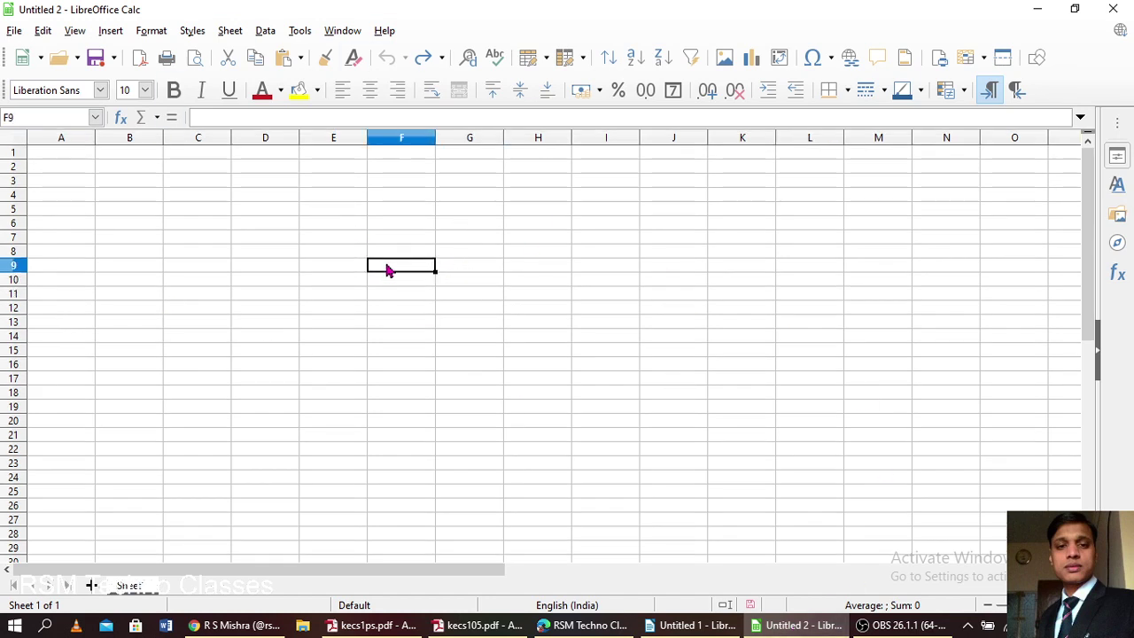
ctrl+scroll(417, 309, up, 3)
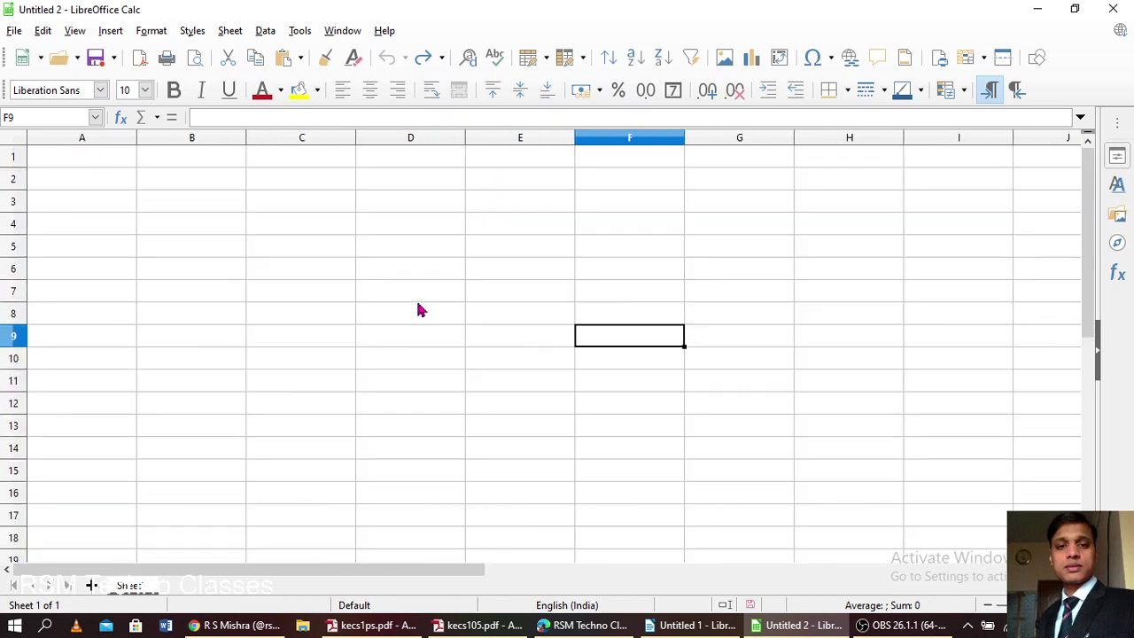
click(502, 296)
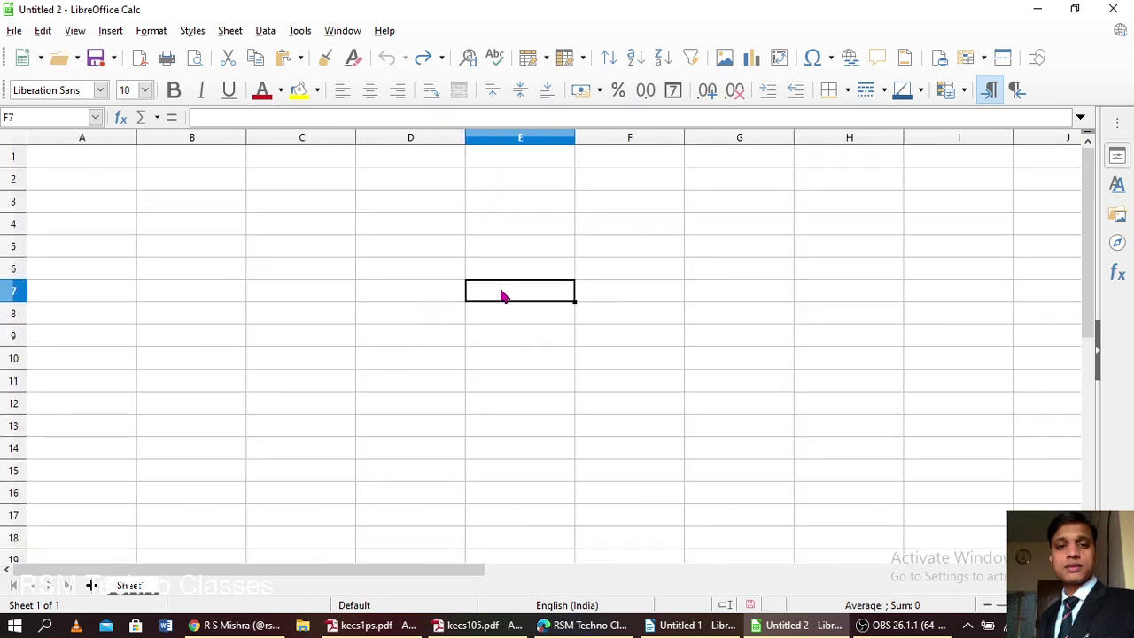
text(Test)
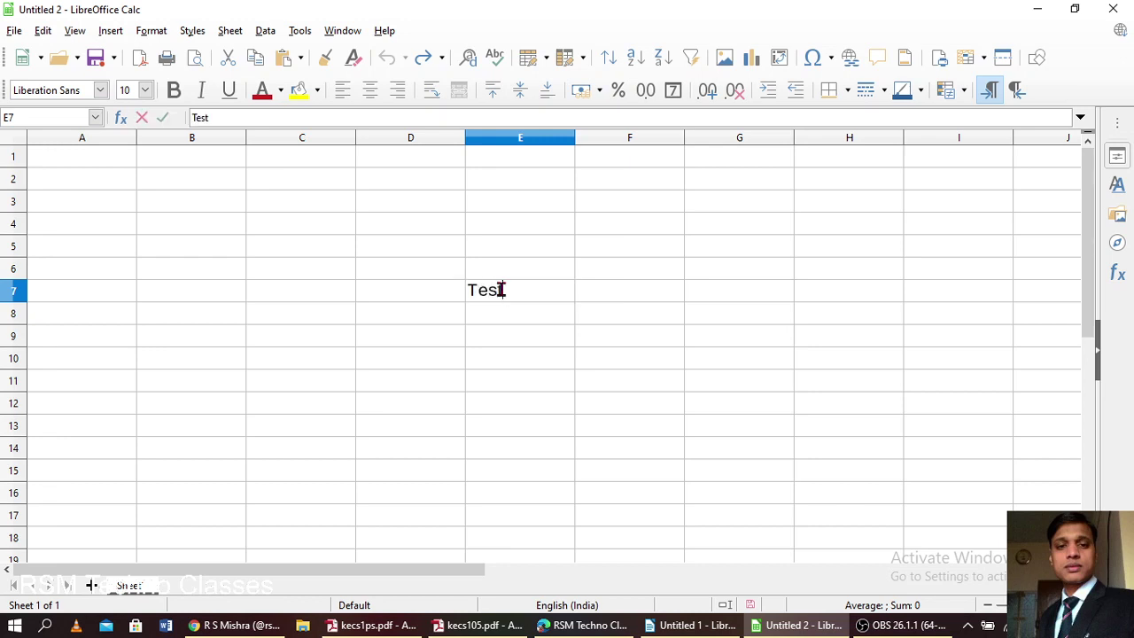
key(Left)
key(Left)
key(Left)
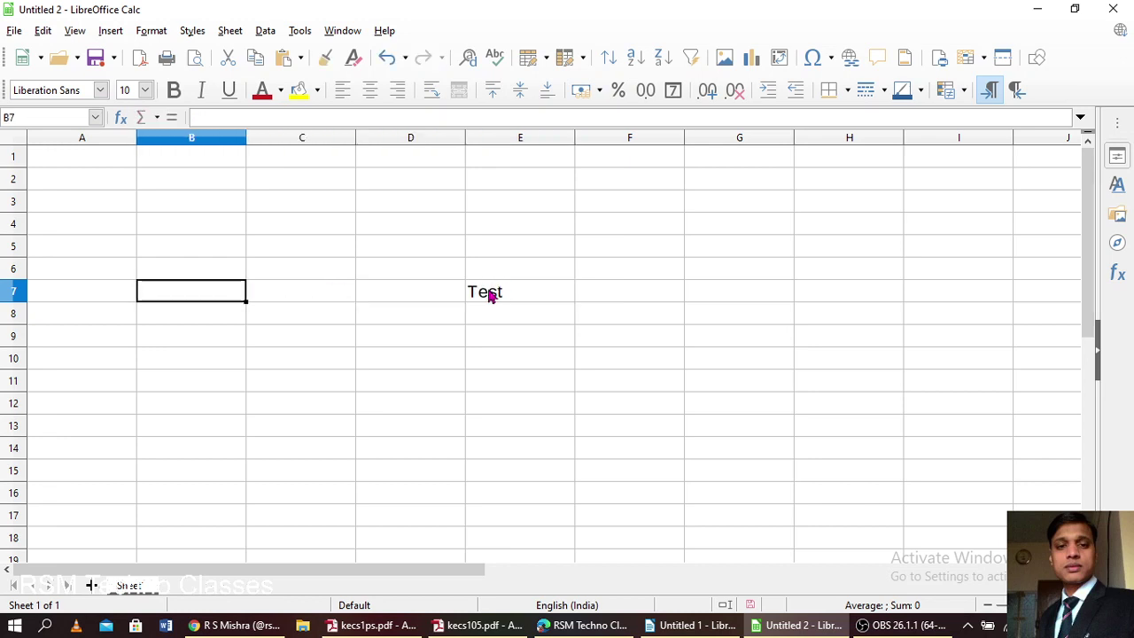
Edit cell E7 so that its text reads "Link Test".
double_click(470, 291)
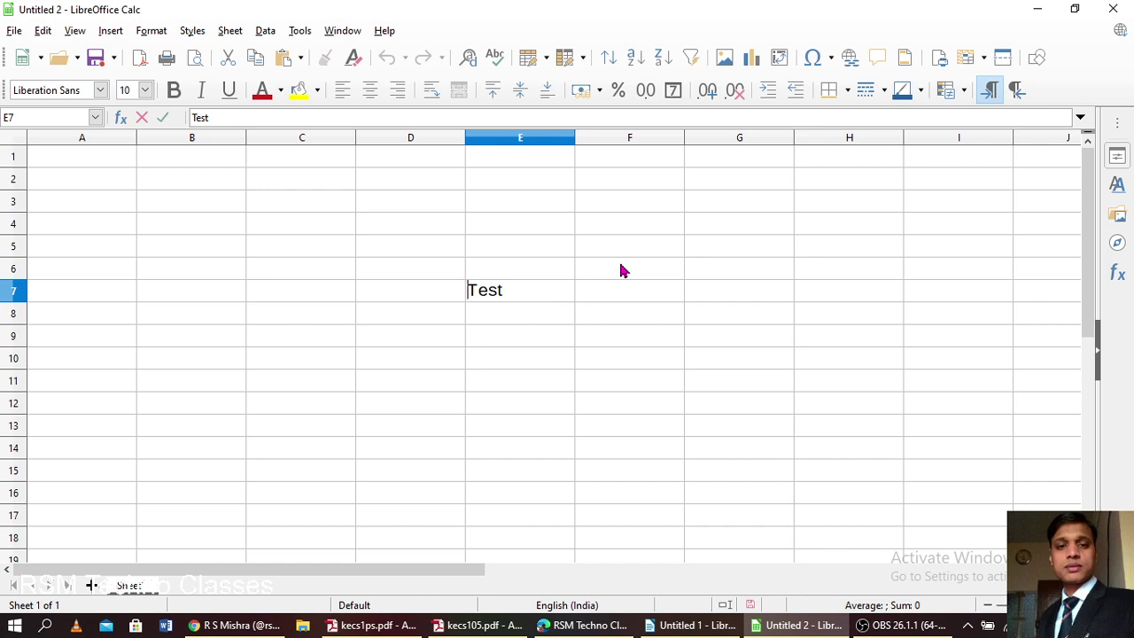
text(LINK)
key(BackSpace)
key(BackSpace)
key(BackSpace)
key(BackSpace)
text(ink)
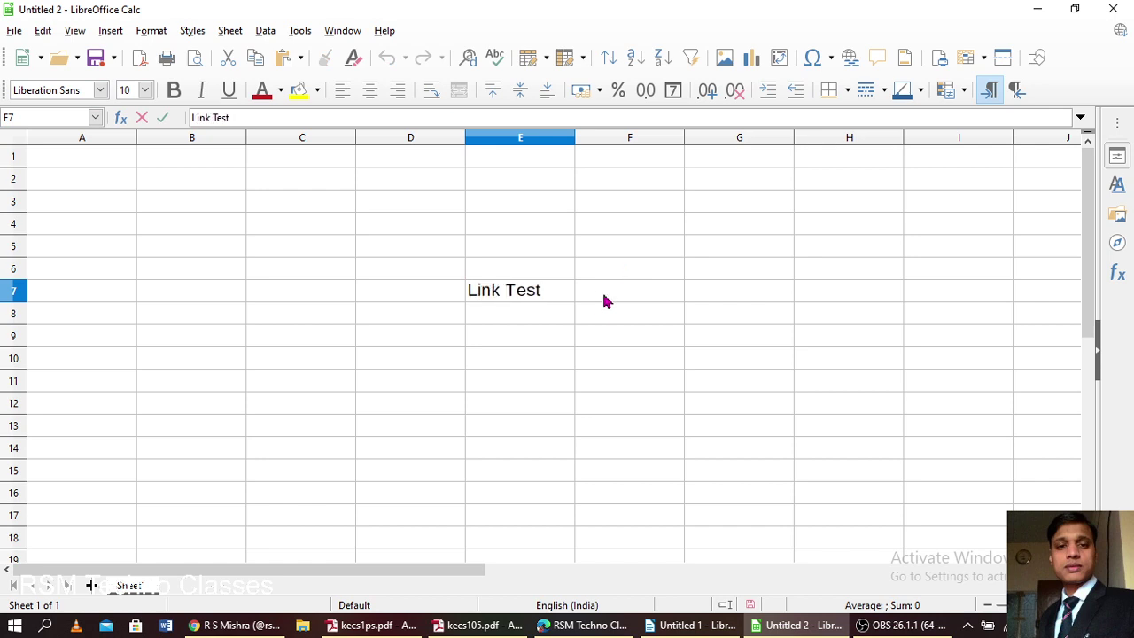
click(597, 316)
Select the whole "Link Test" text inside cell E7 and open the Hyperlink dialog for it.
click(473, 304)
double_click(469, 290)
drag(487, 289, 543, 290)
right_click(532, 291)
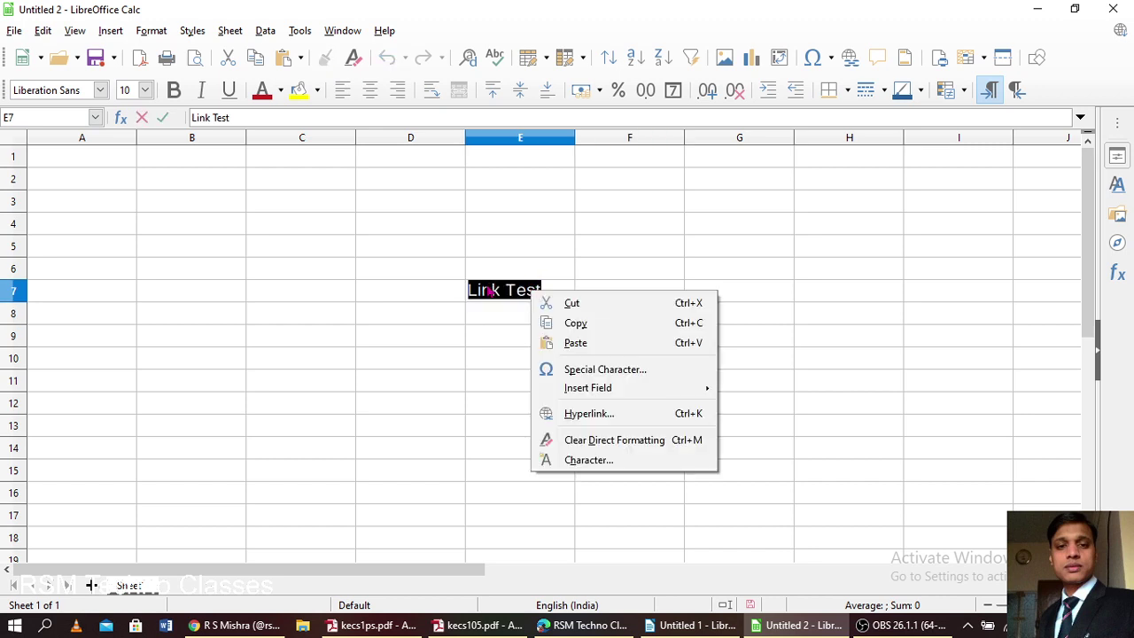
key(Escape)
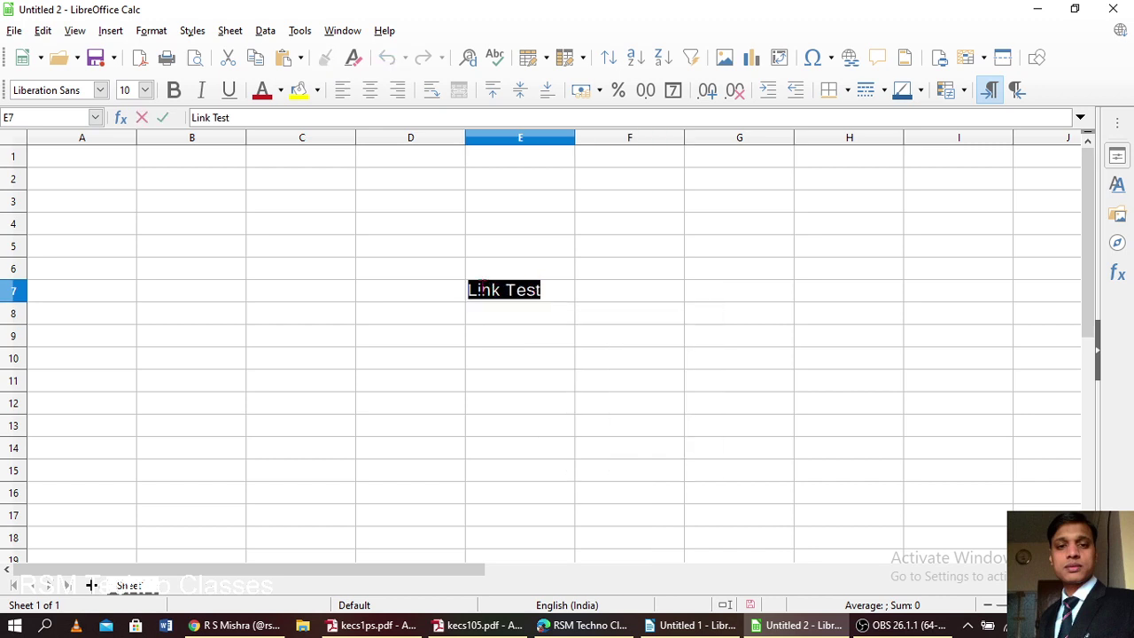
click(106, 33)
click(157, 305)
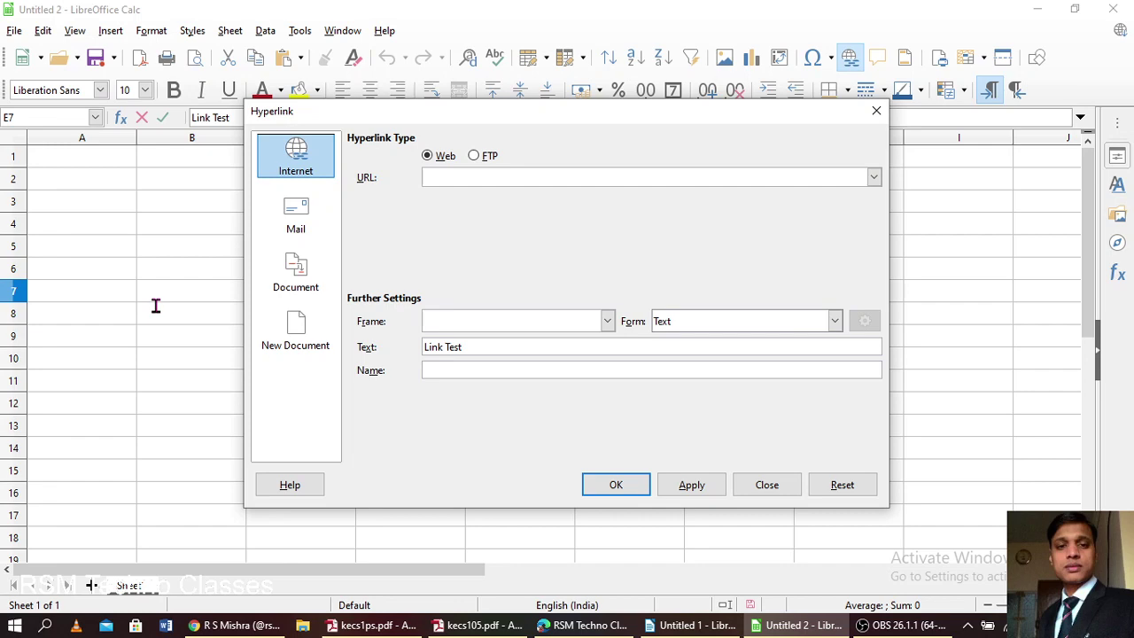
Look through the open tabs in the Edge browser for a web page to link.
click(583, 625)
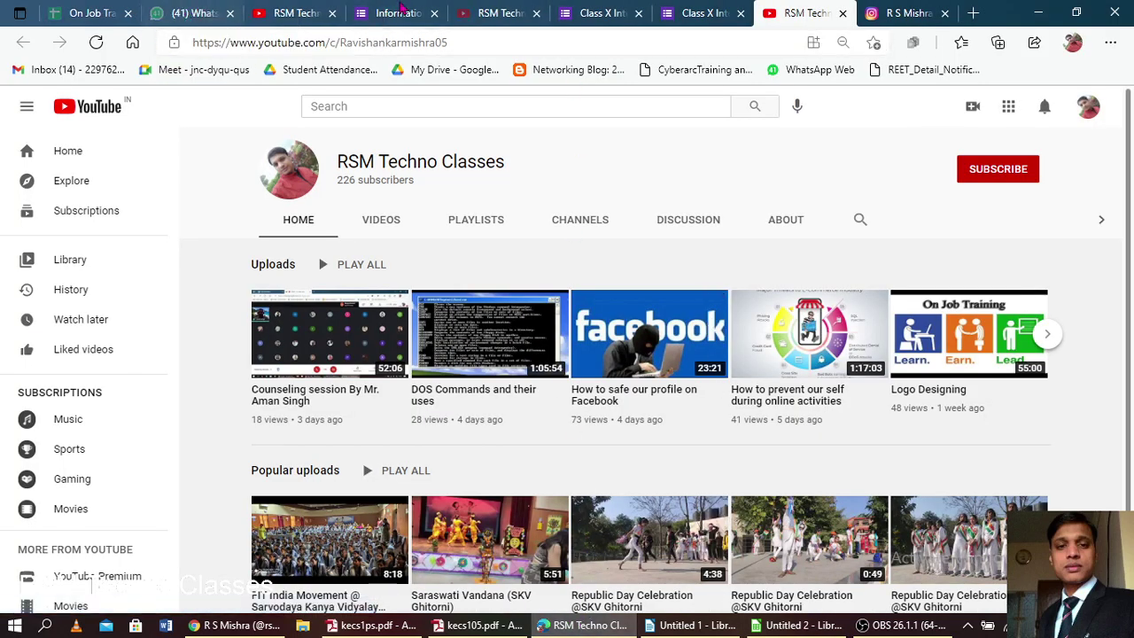
click(570, 12)
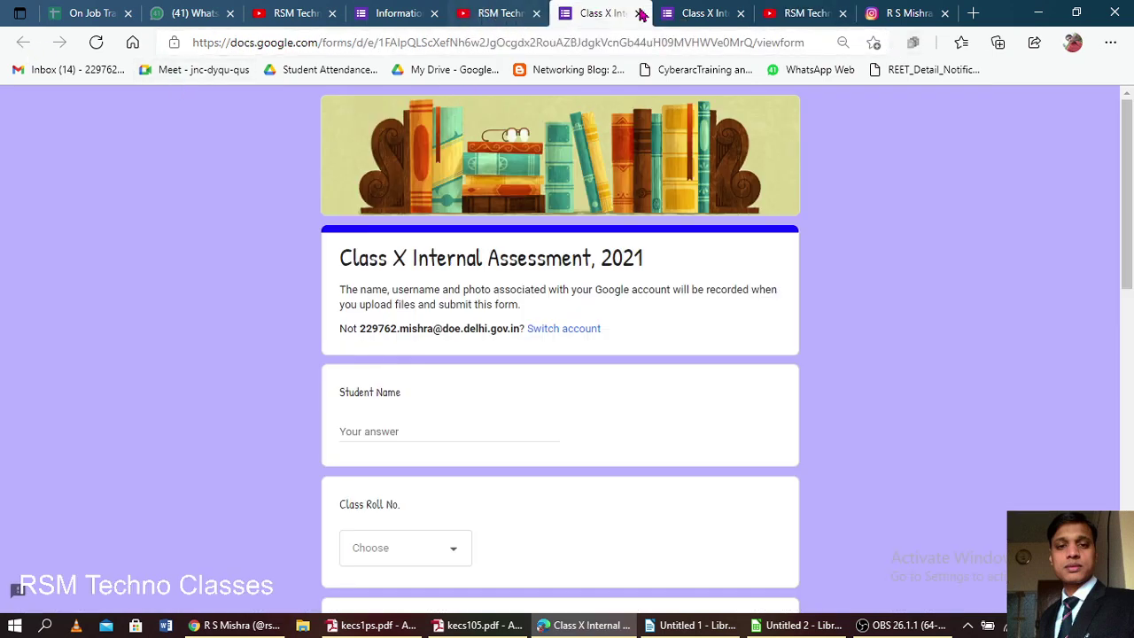
click(702, 12)
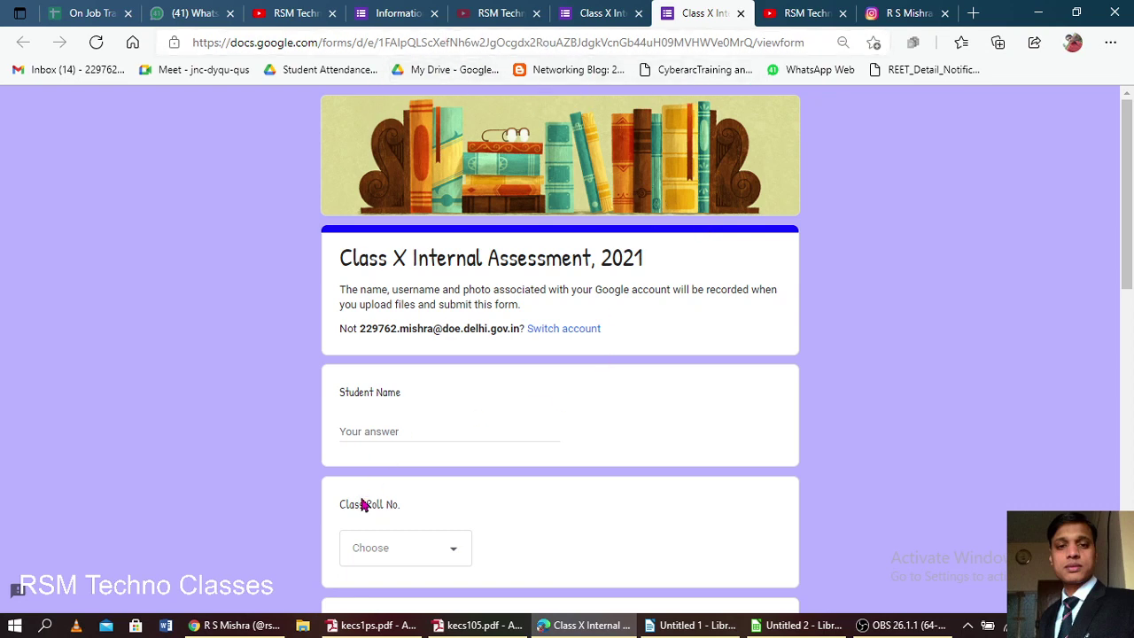
Switch to the Chrome browser and open the RSM Techno Classes channel page from YouTube Studio.
click(258, 625)
click(261, 626)
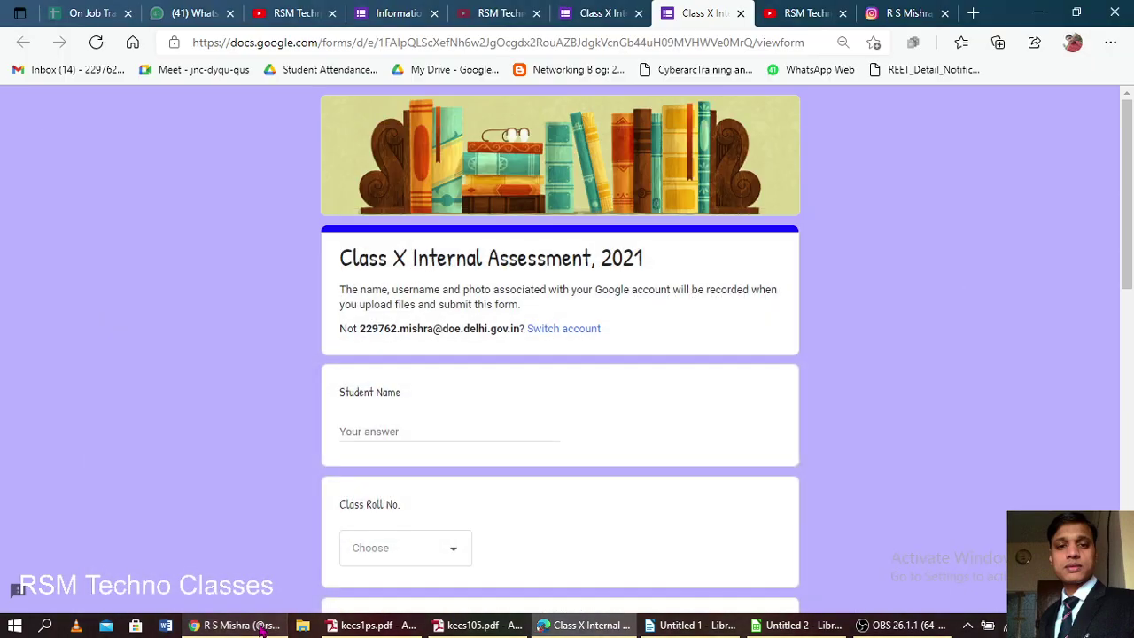
click(261, 626)
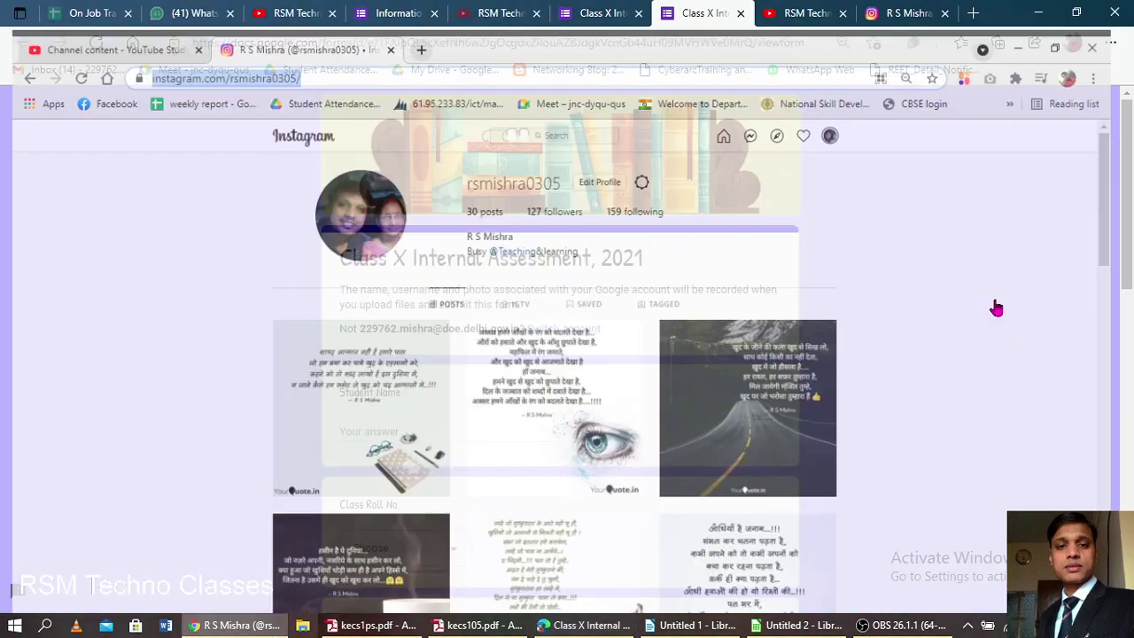
click(111, 14)
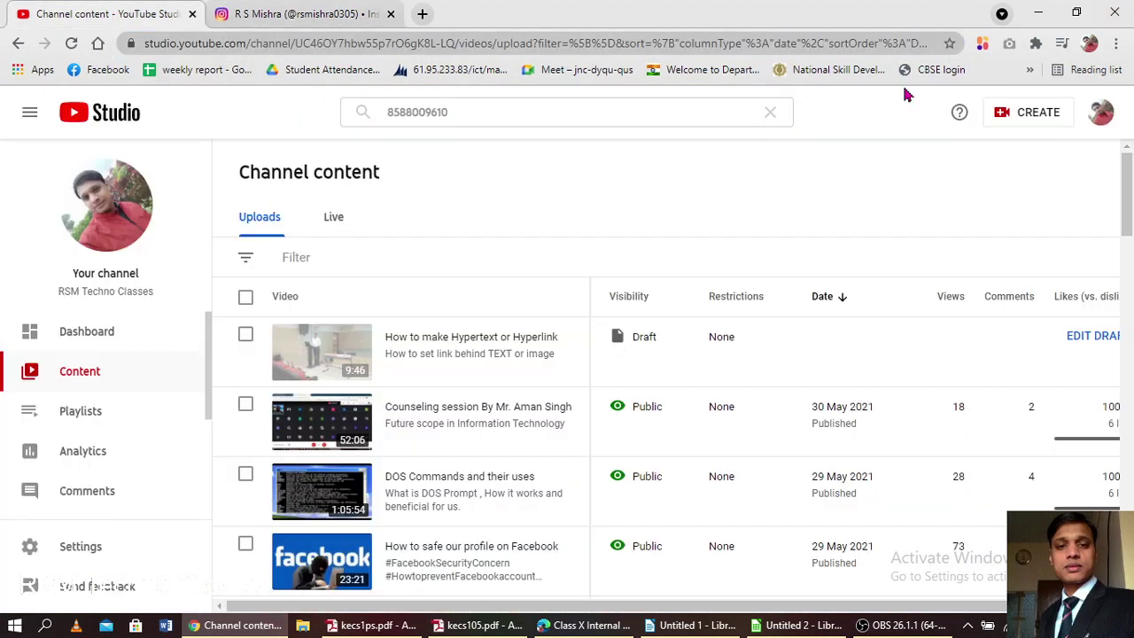
click(1098, 121)
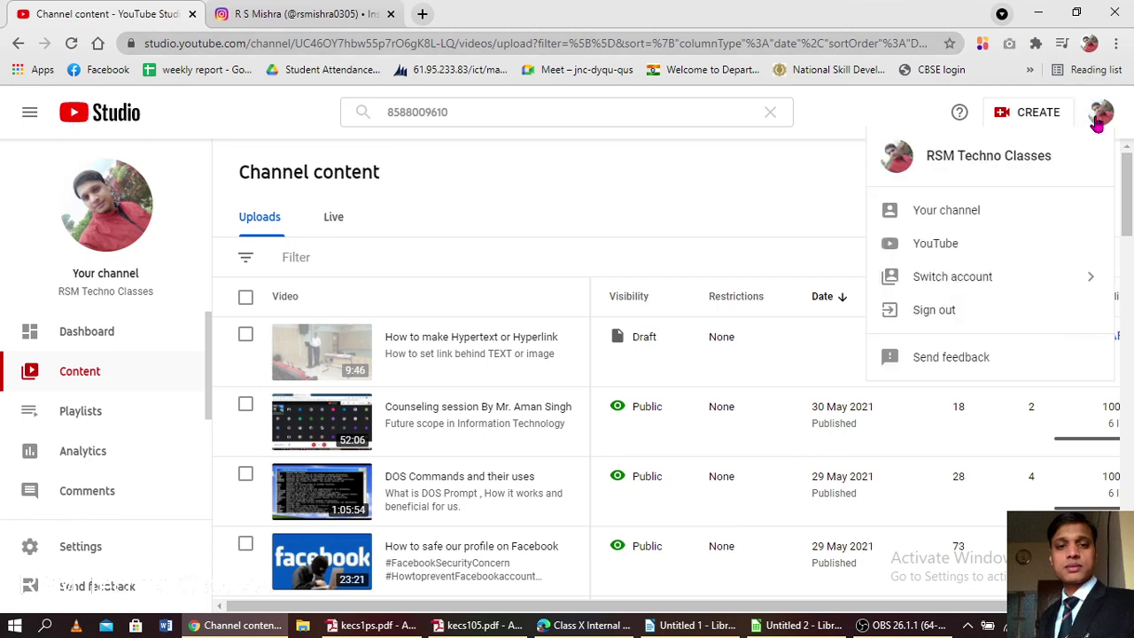
click(84, 290)
click(83, 331)
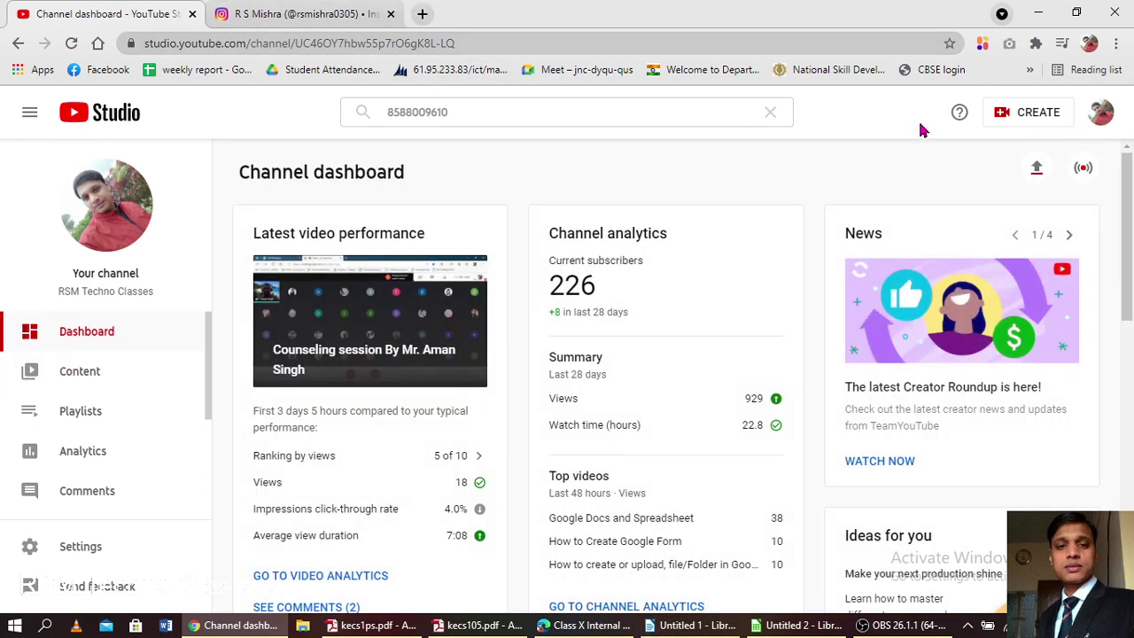
click(631, 117)
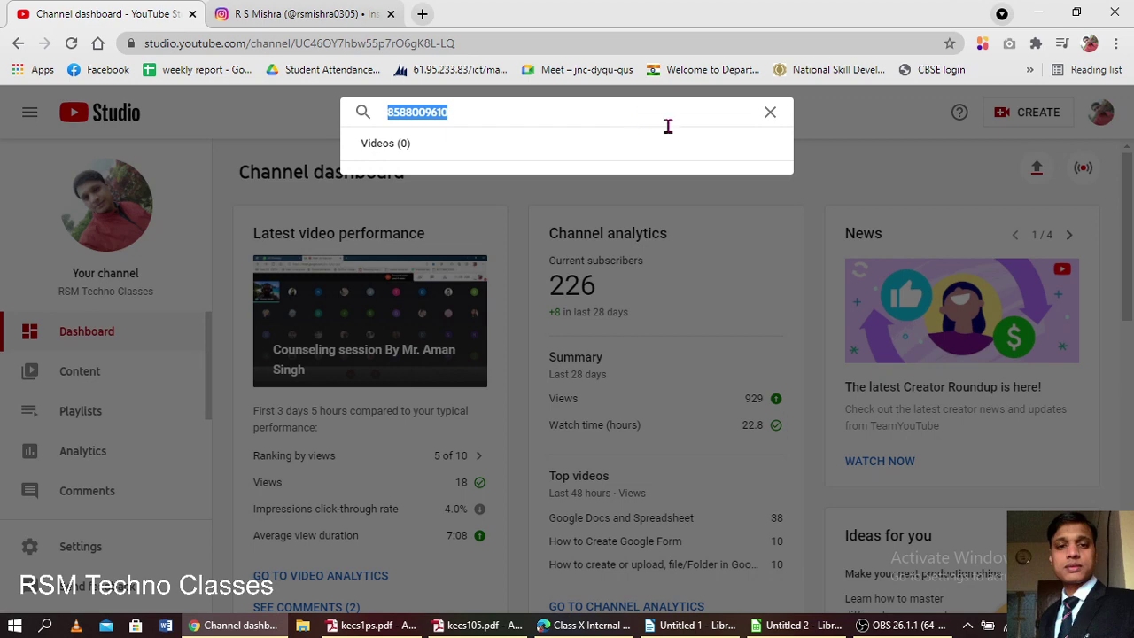
click(749, 231)
click(1101, 113)
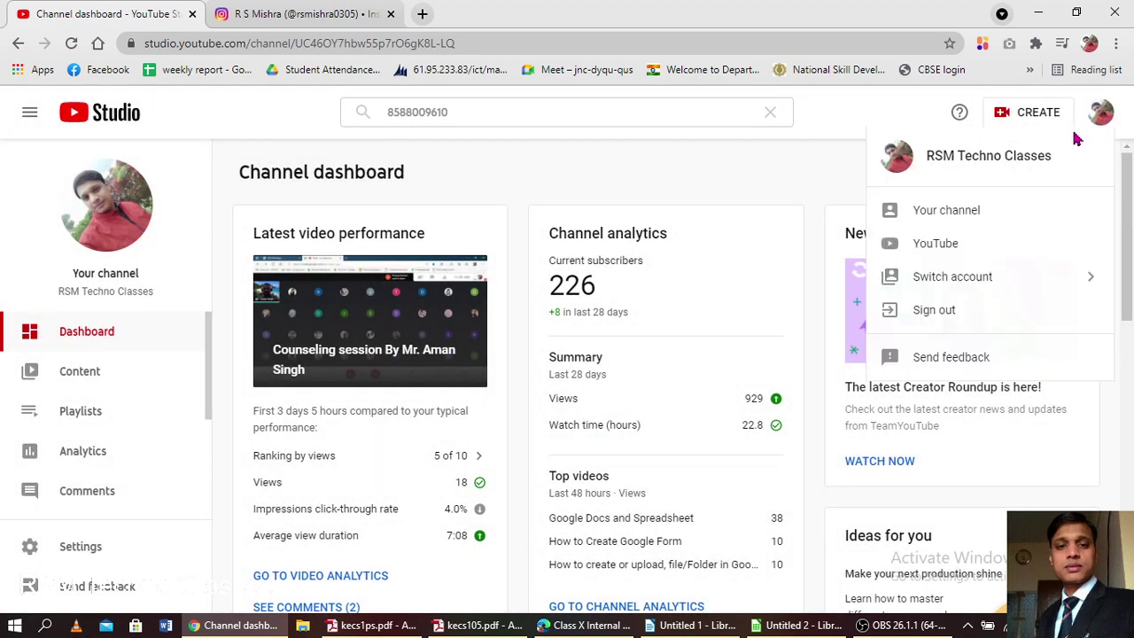
click(964, 216)
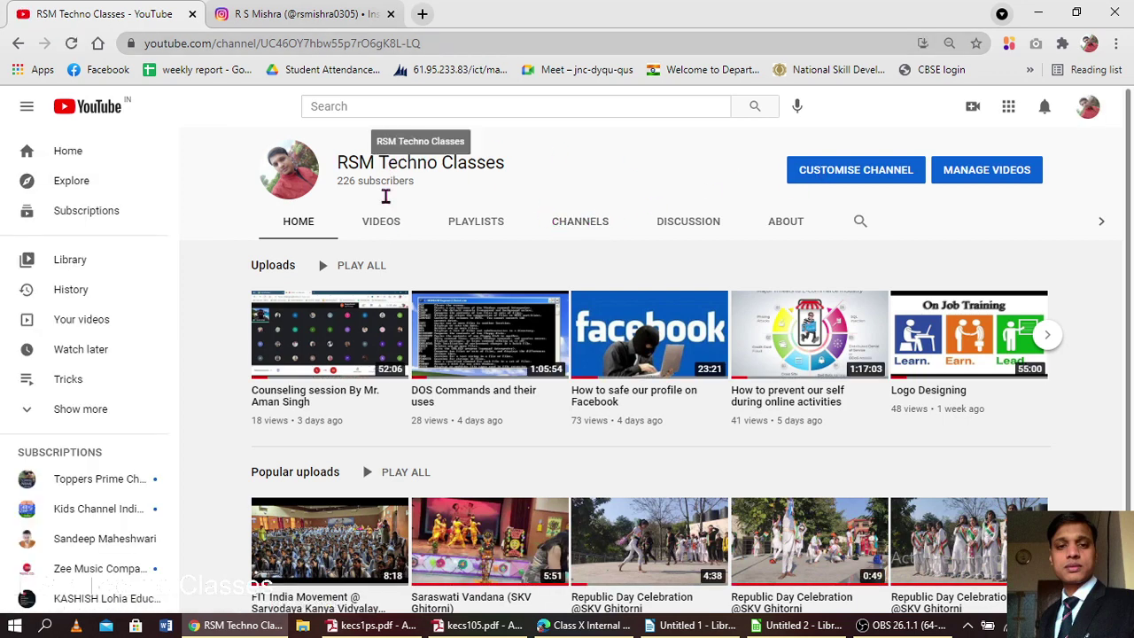
Show the channel's Videos page and copy its web address.
click(384, 227)
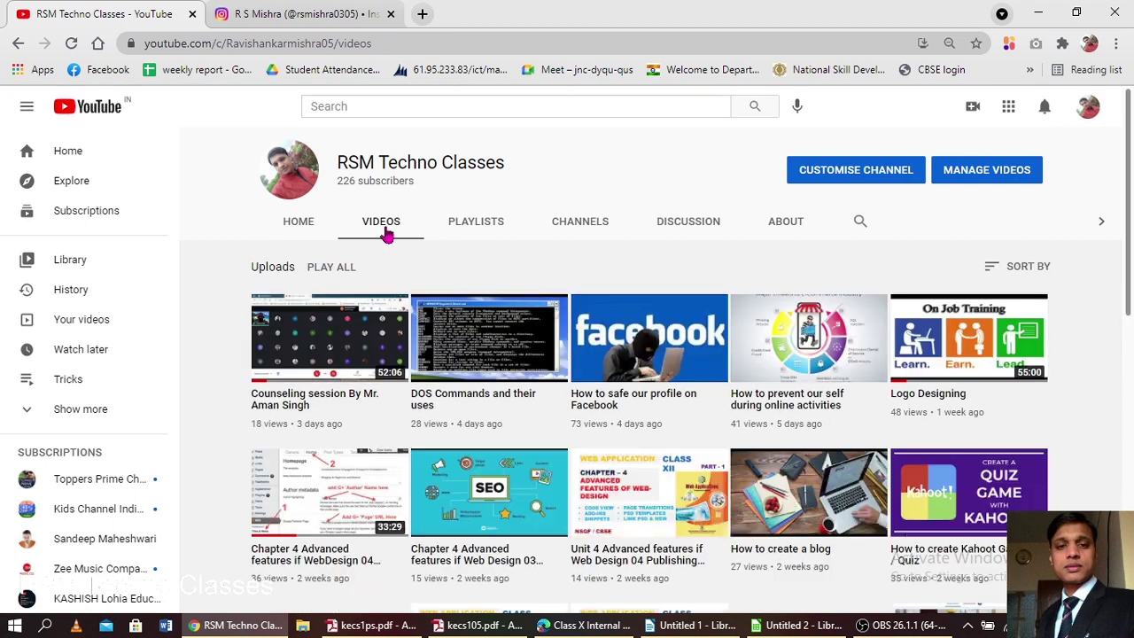
click(403, 45)
key(ctrl+c)
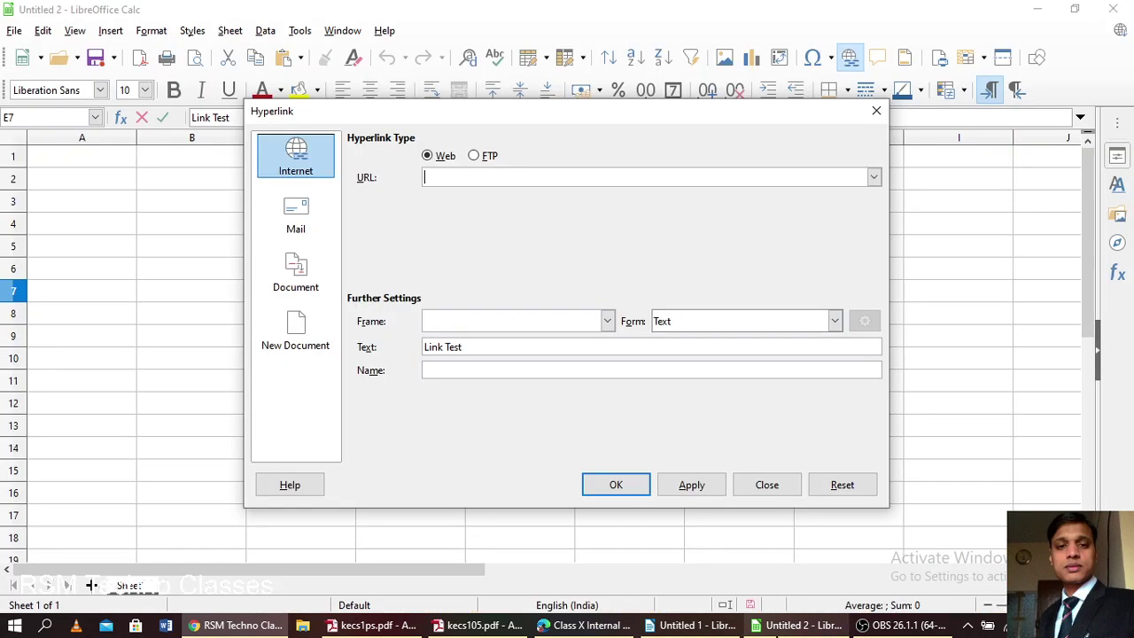
Back in Calc, set the copied YouTube videos page address as the web hyperlink URL for "Link Test" and apply it.
click(802, 625)
right_click(473, 175)
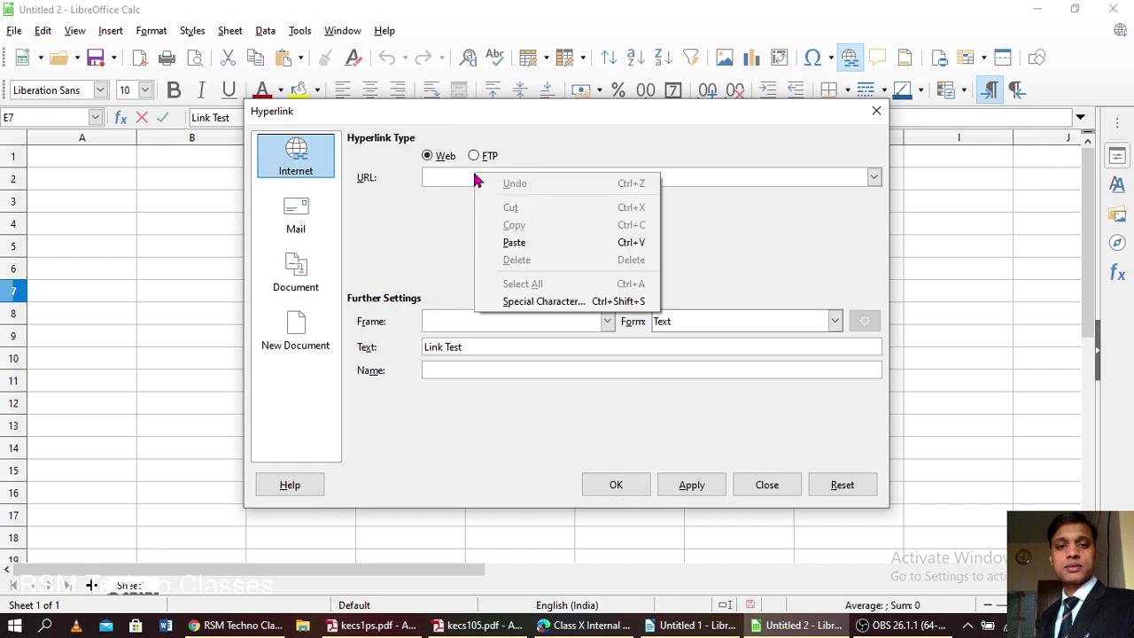
click(539, 240)
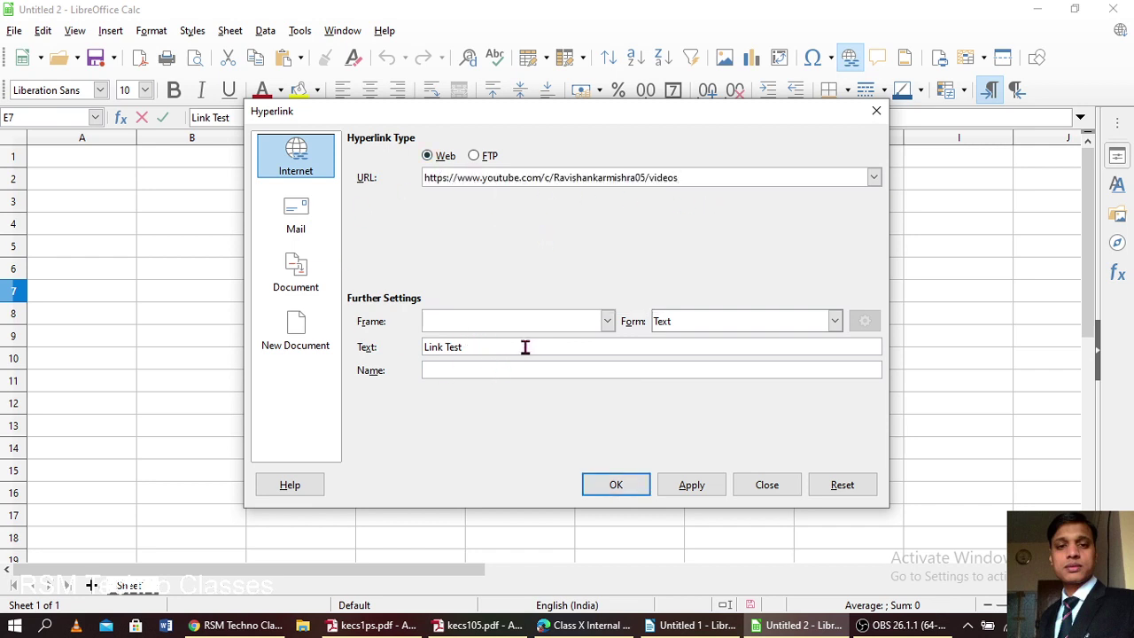
click(690, 492)
click(616, 487)
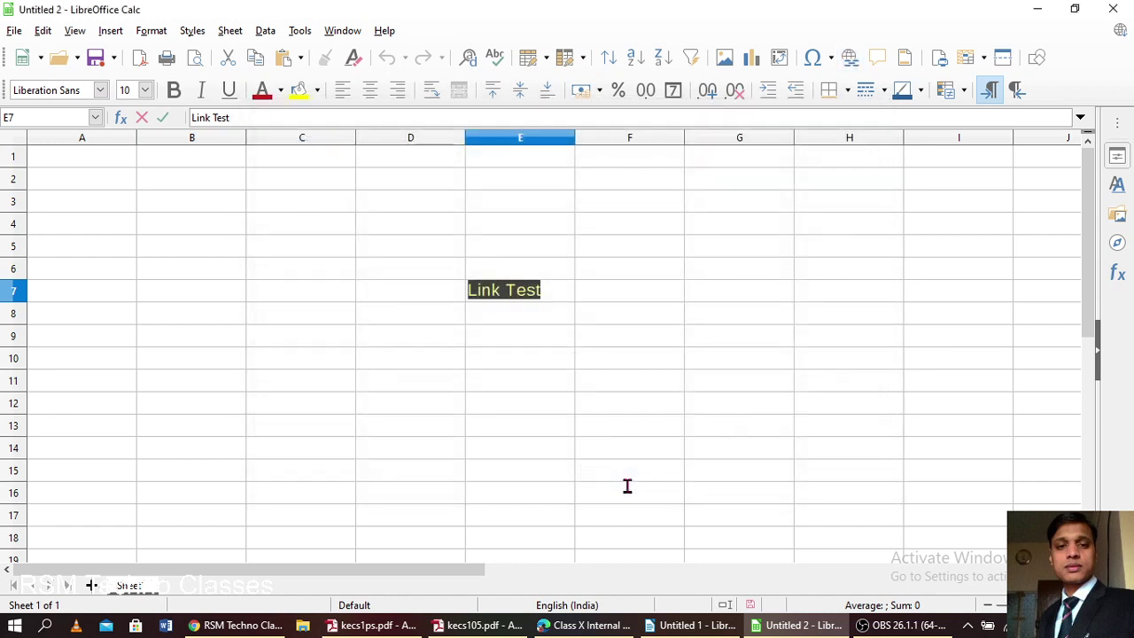
Finish editing cell E7 and follow its "Link Test" hyperlink to test it in the browser.
click(525, 347)
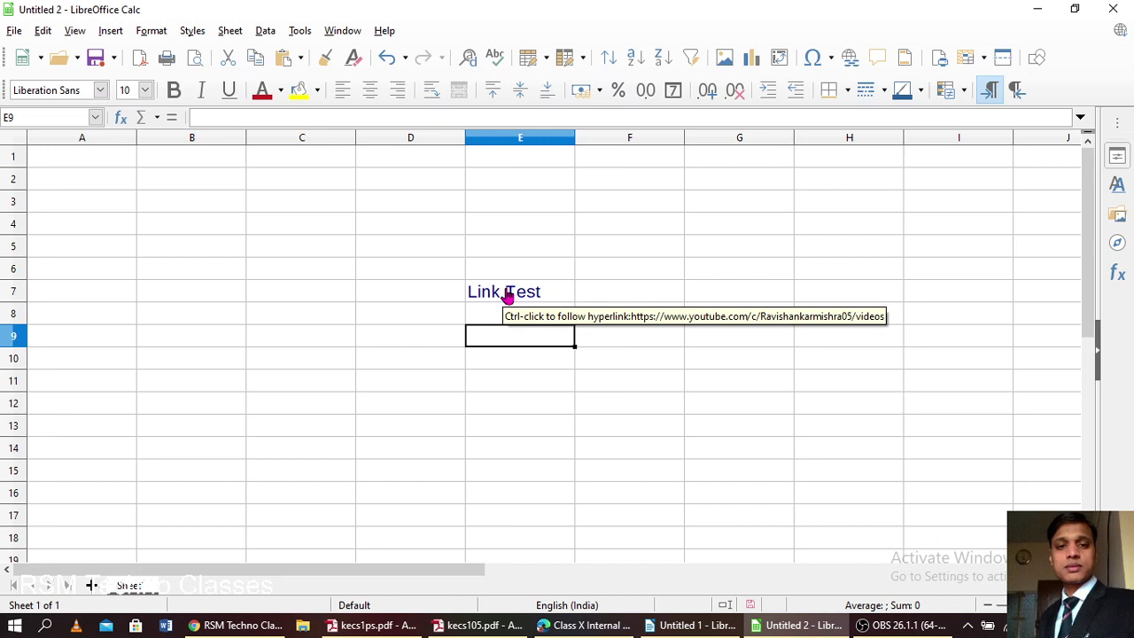
ctrl+click(508, 294)
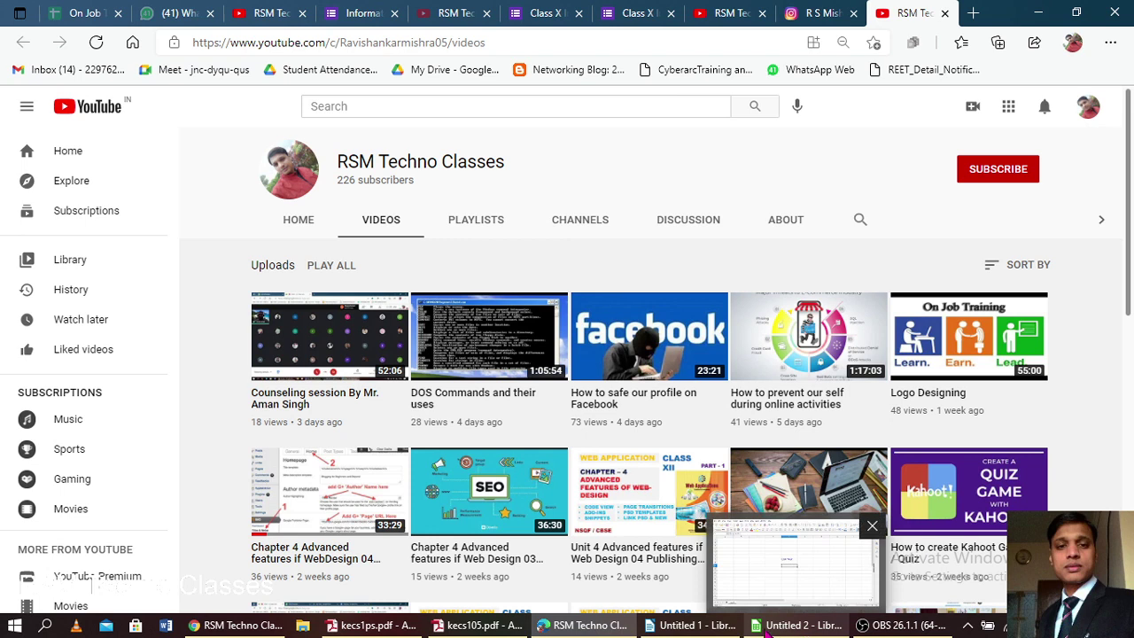
Switch to the Writer document and add the text "My Document" on the line below the first sentence.
click(693, 625)
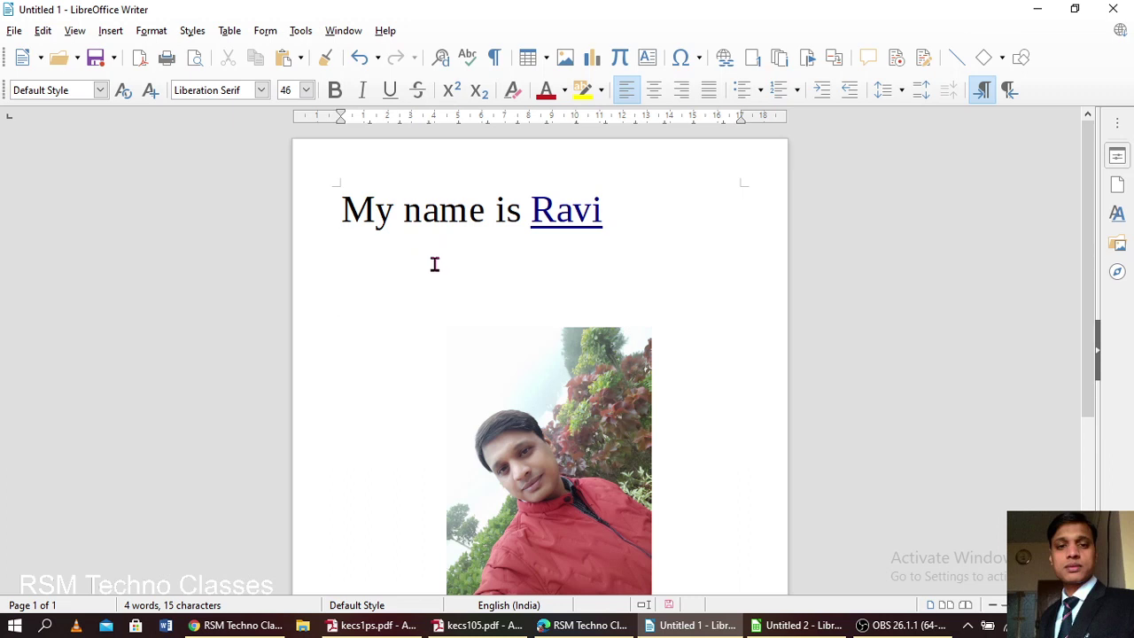
text(My D)
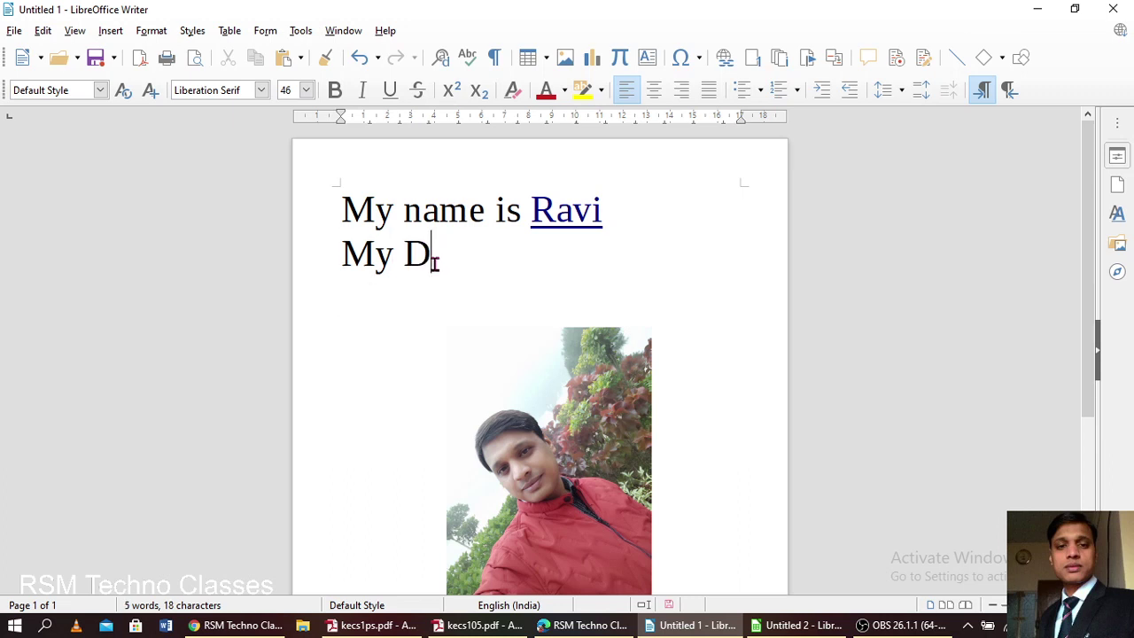
text(ocument)
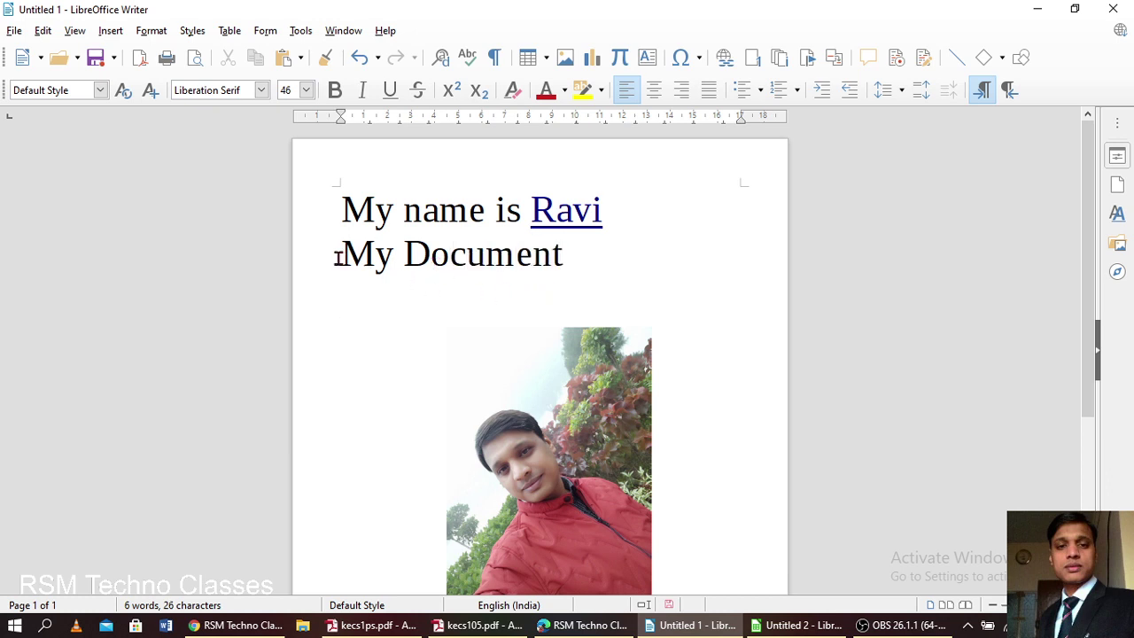
Apply a Document hyperlink to the "My Document" text, pointing to the file Maa Sharda.jpg on the Desktop.
drag(340, 256, 577, 257)
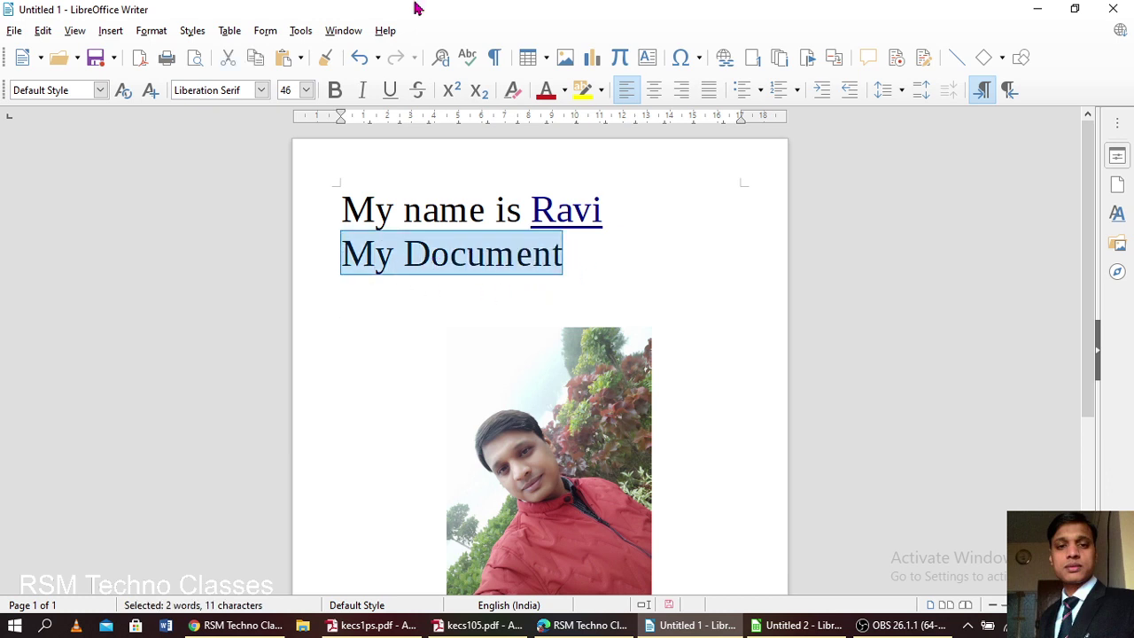
click(111, 31)
click(135, 353)
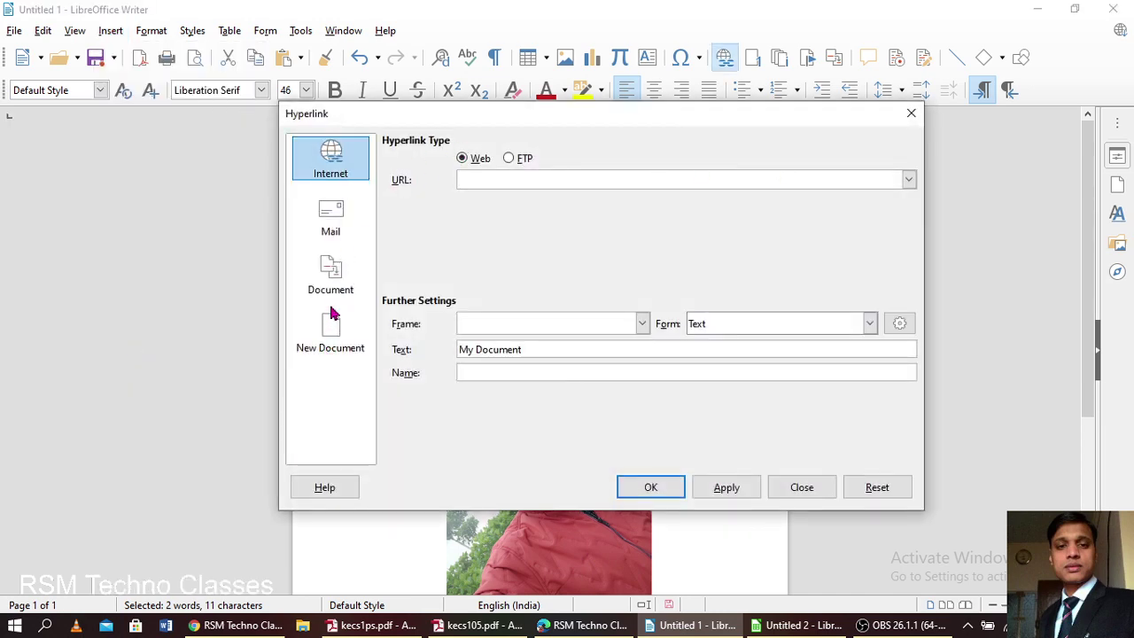
click(332, 279)
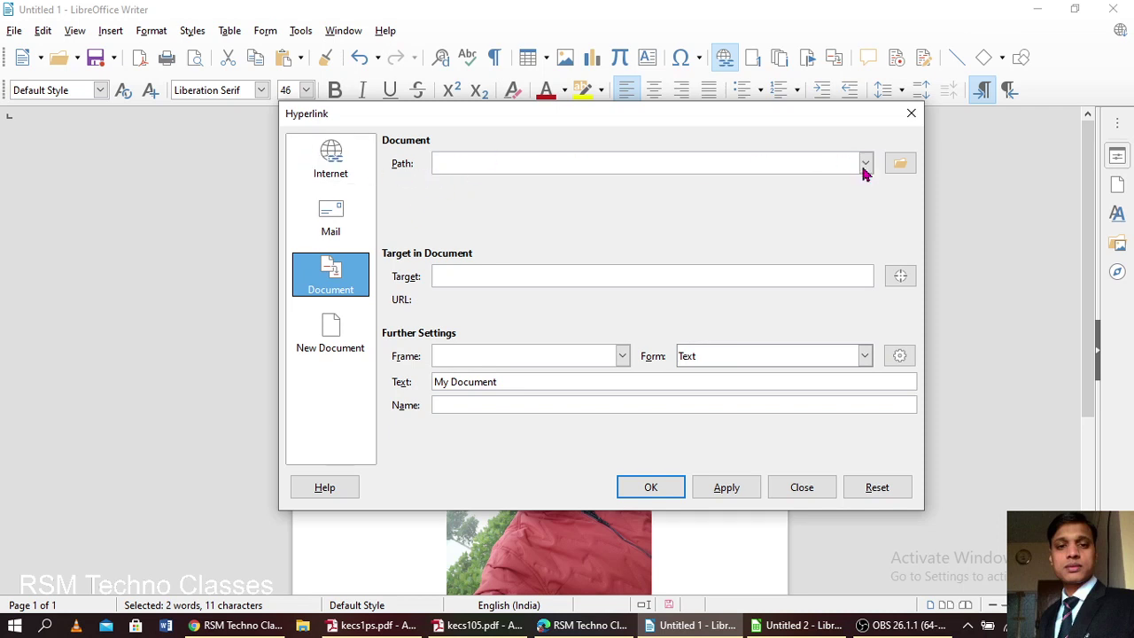
click(902, 169)
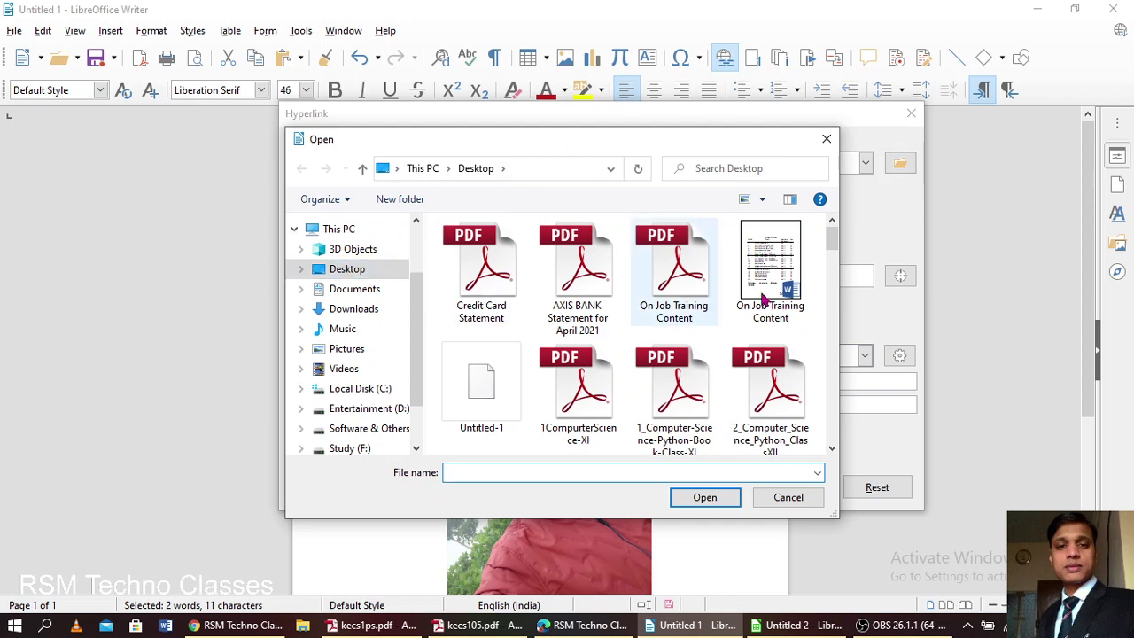
drag(832, 237, 835, 367)
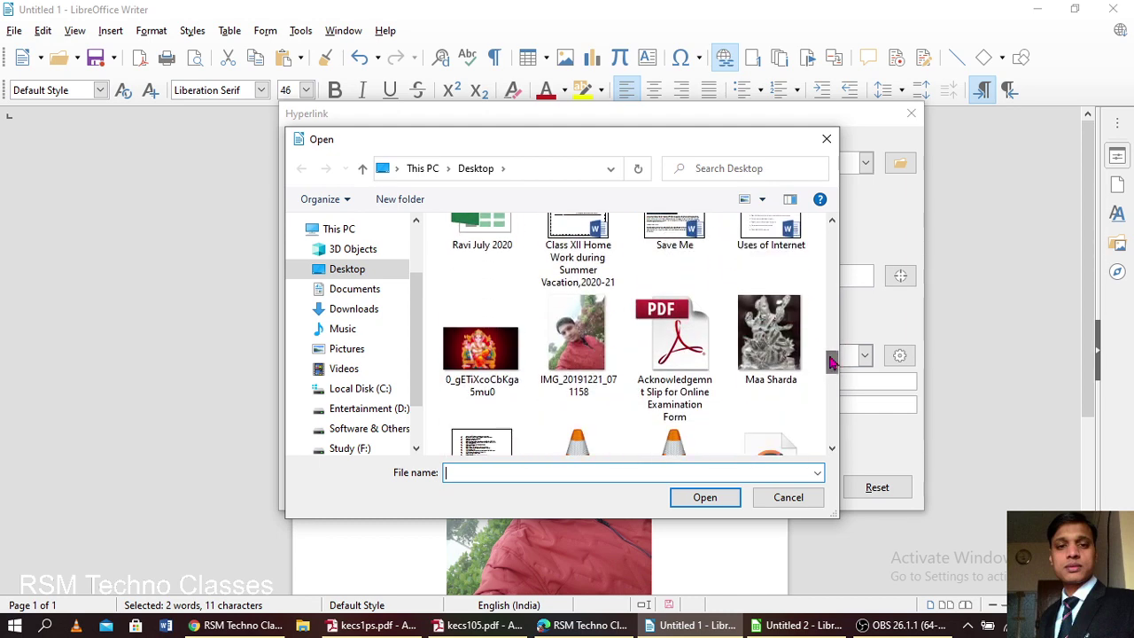
double_click(767, 341)
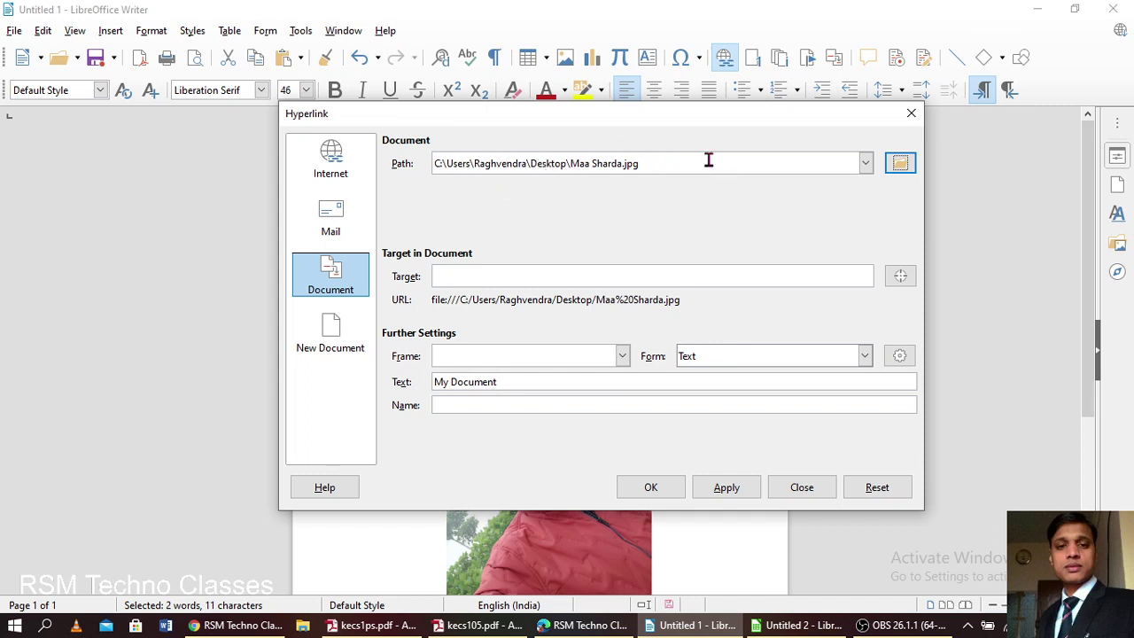
click(724, 484)
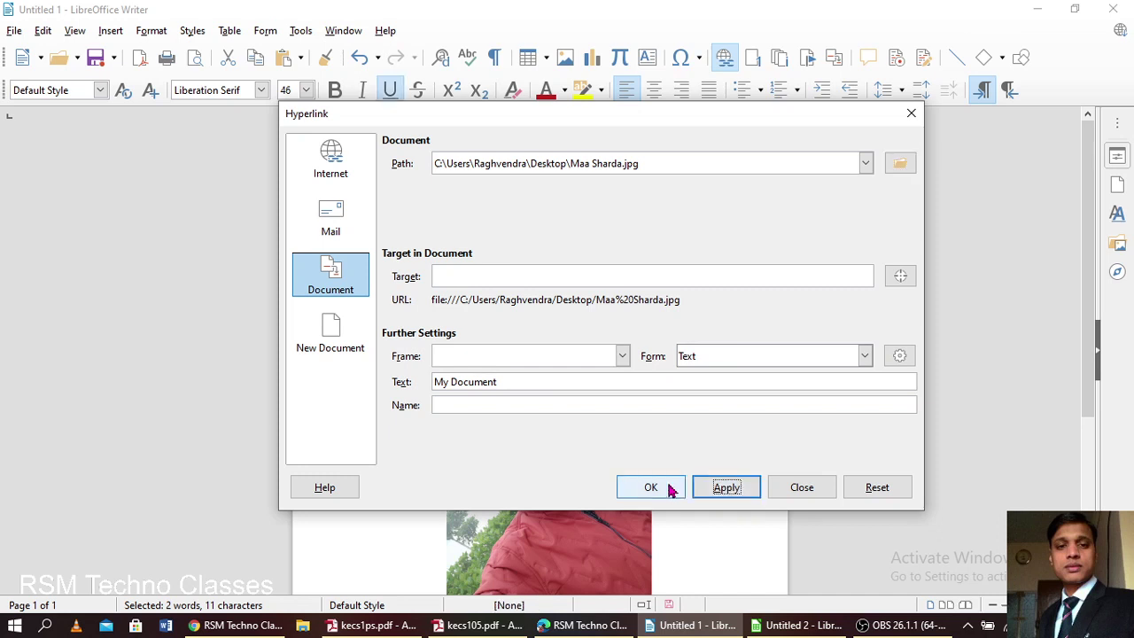